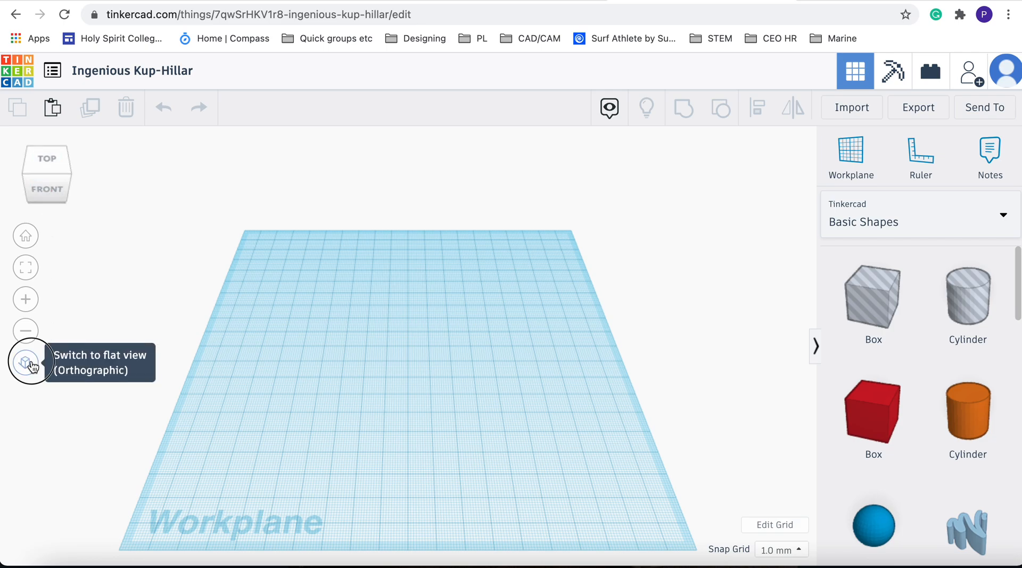
Place a Polygon shape on the workplane
left_click(31, 365)
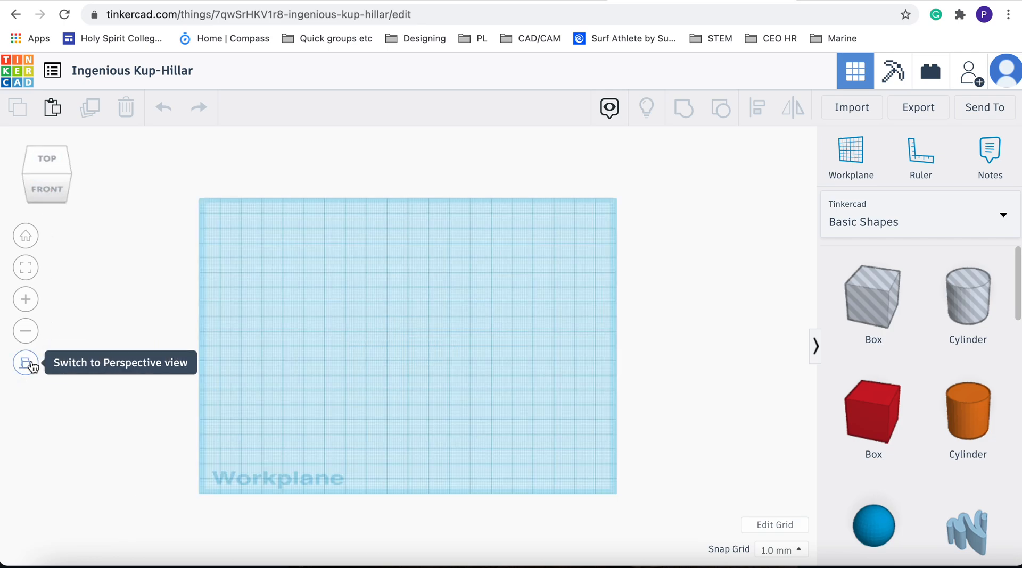
left_click(52, 191)
left_click(48, 144)
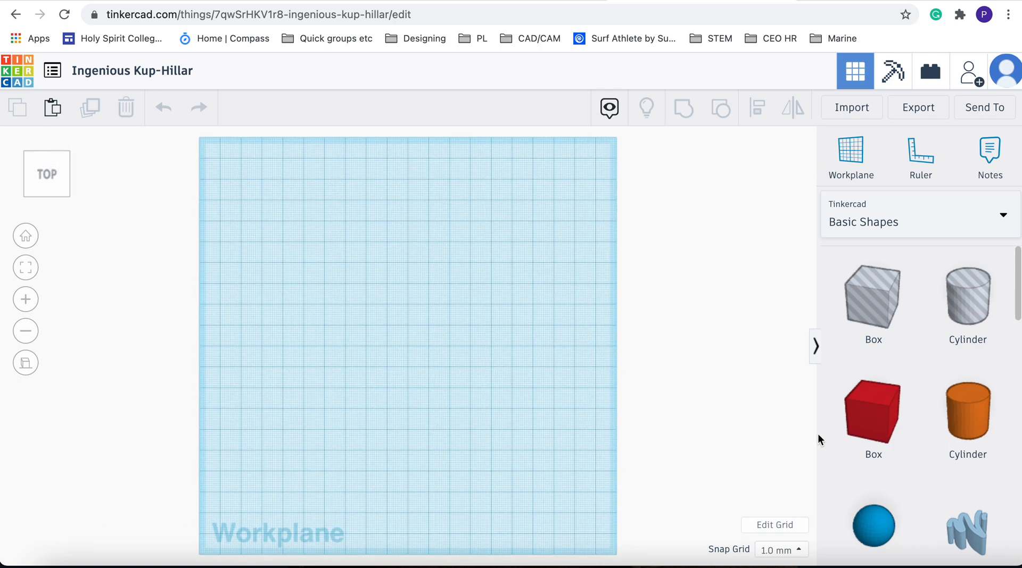
left_click(69, 197)
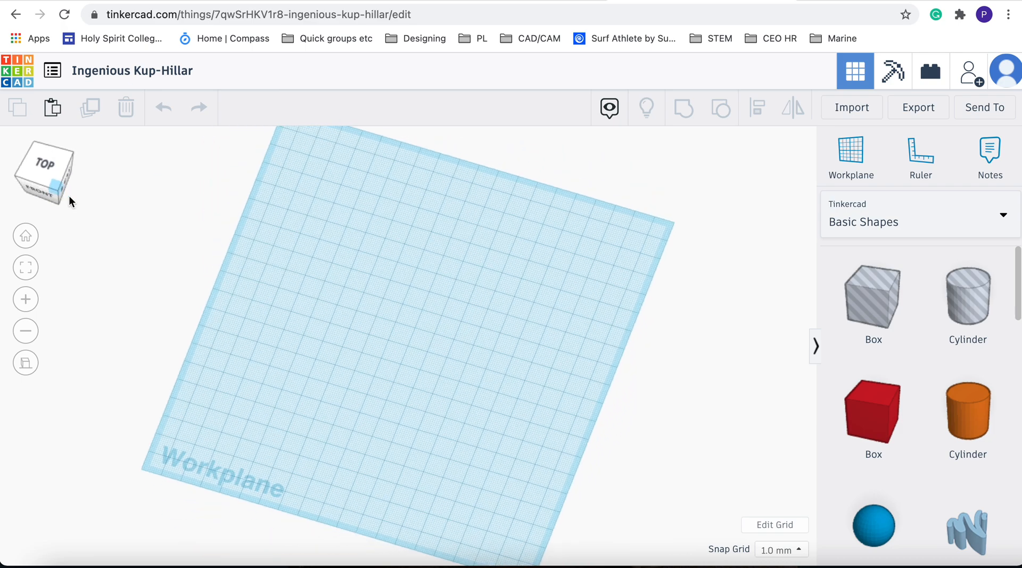
scroll(951, 436, "down", 8)
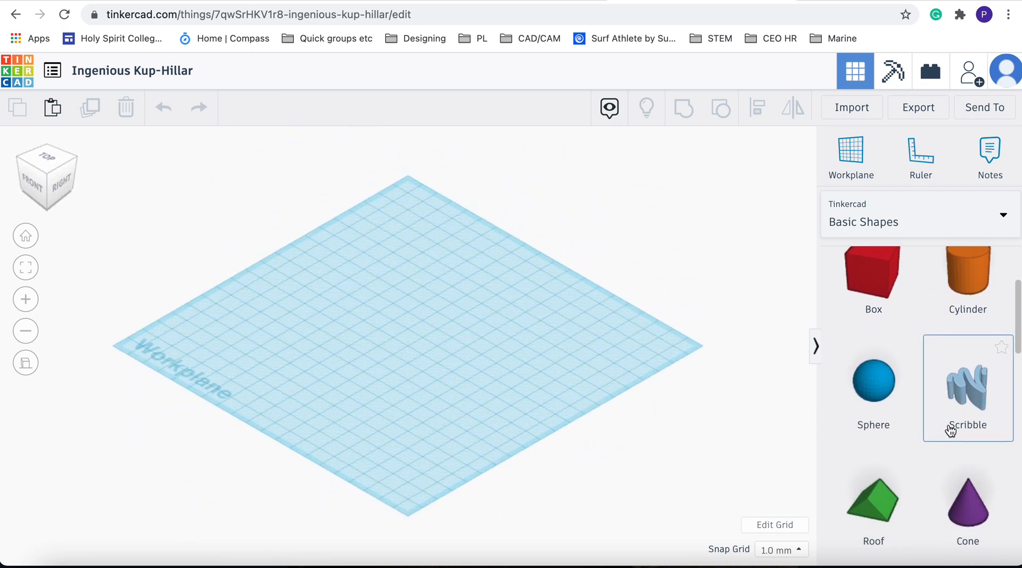
scroll(951, 432, "down", 3)
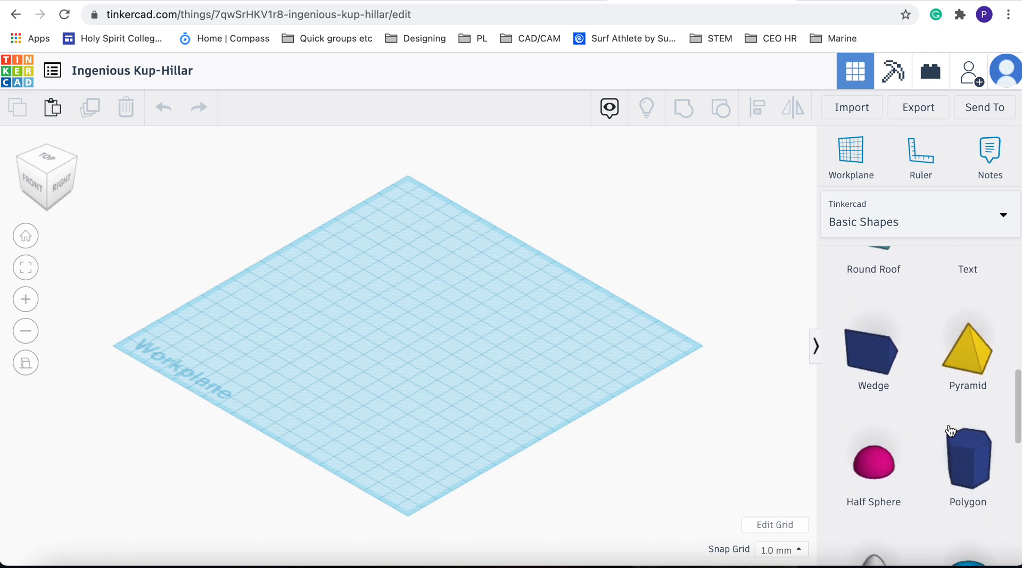
left_click_drag(974, 452, 426, 330)
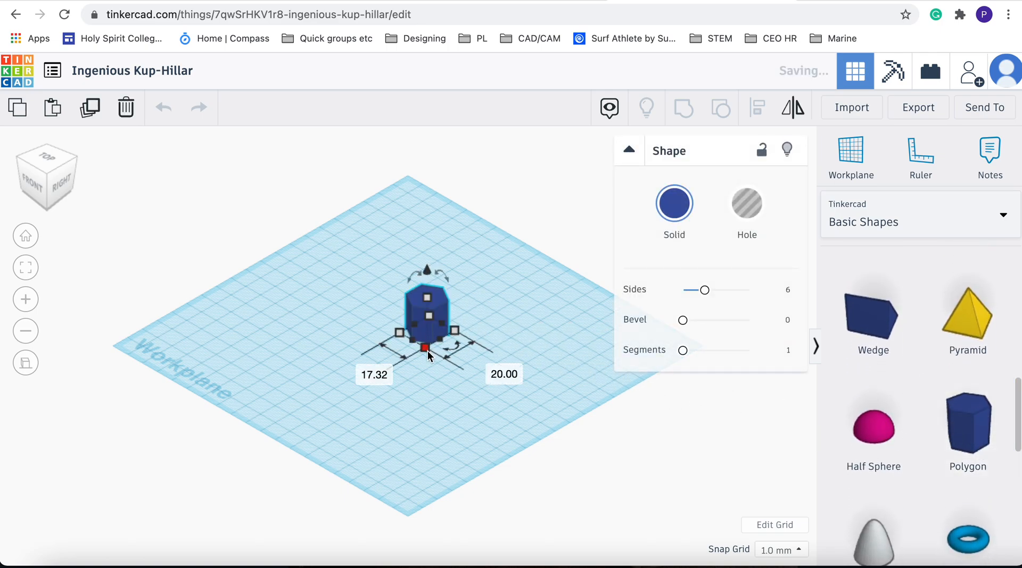
Enlarge the polygon and set both of its base dimensions to 50 mm
left_click(427, 351)
left_click_drag(428, 353, 418, 413)
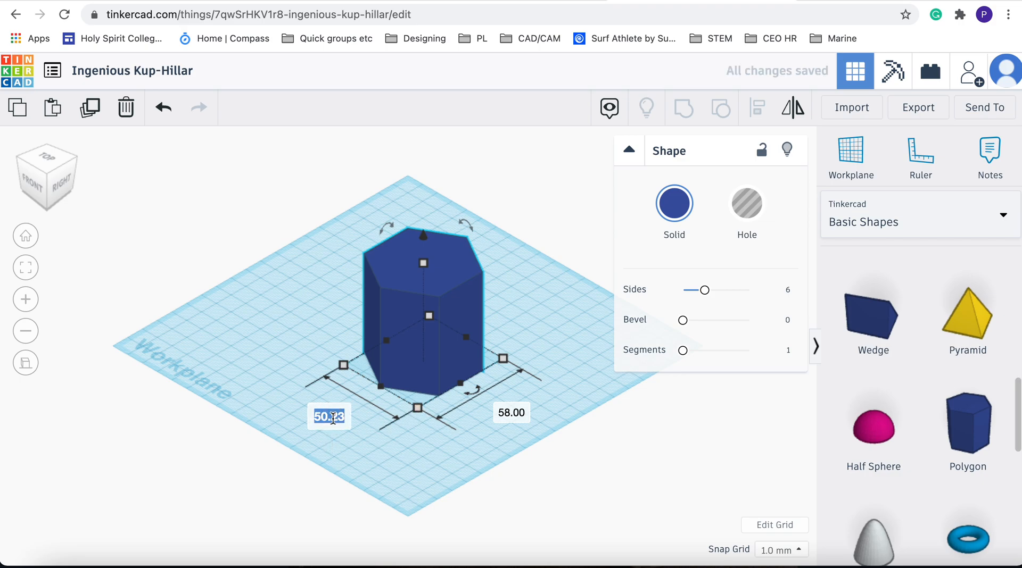
type("50")
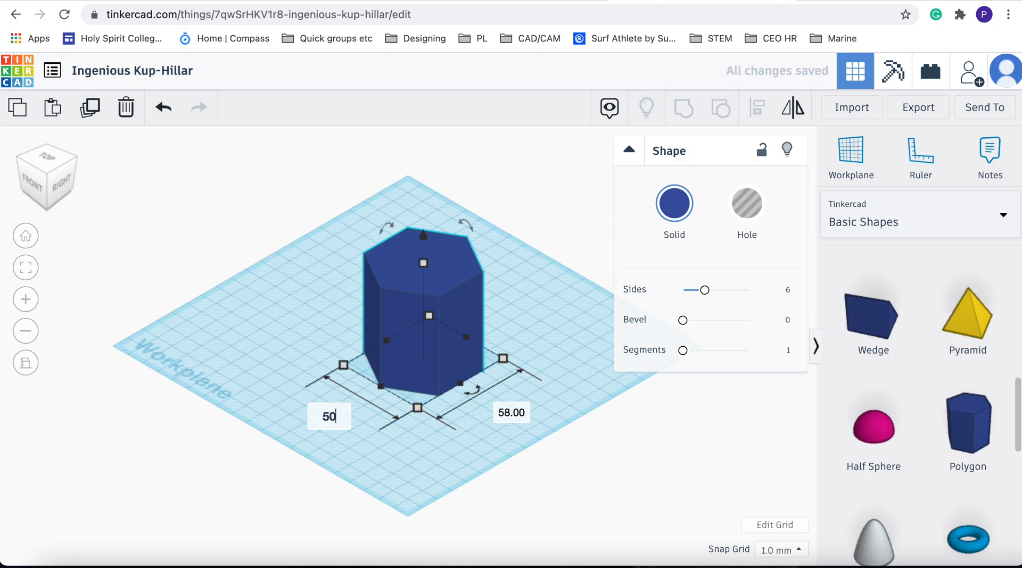
left_click(507, 414)
type("50")
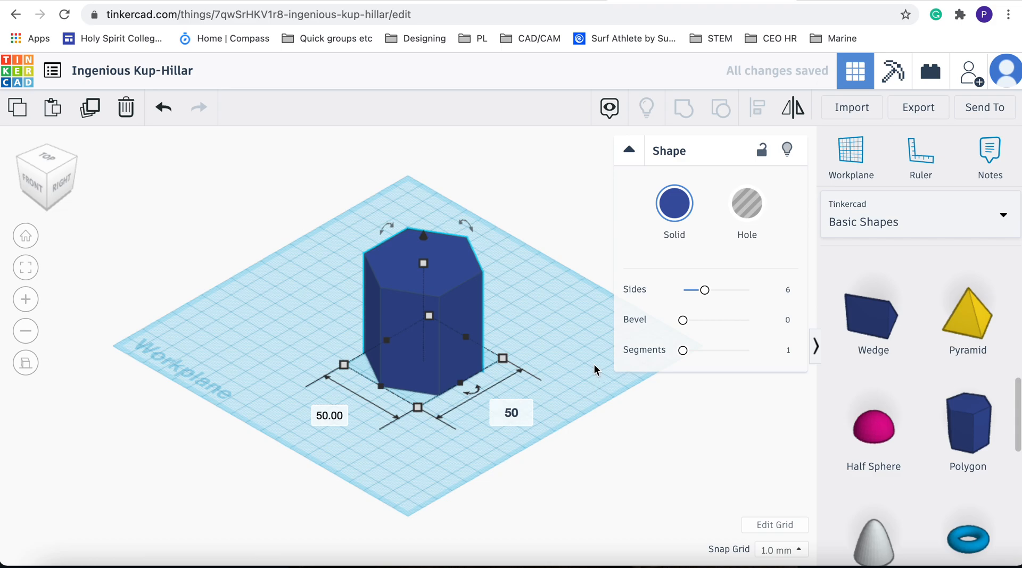
key("Return")
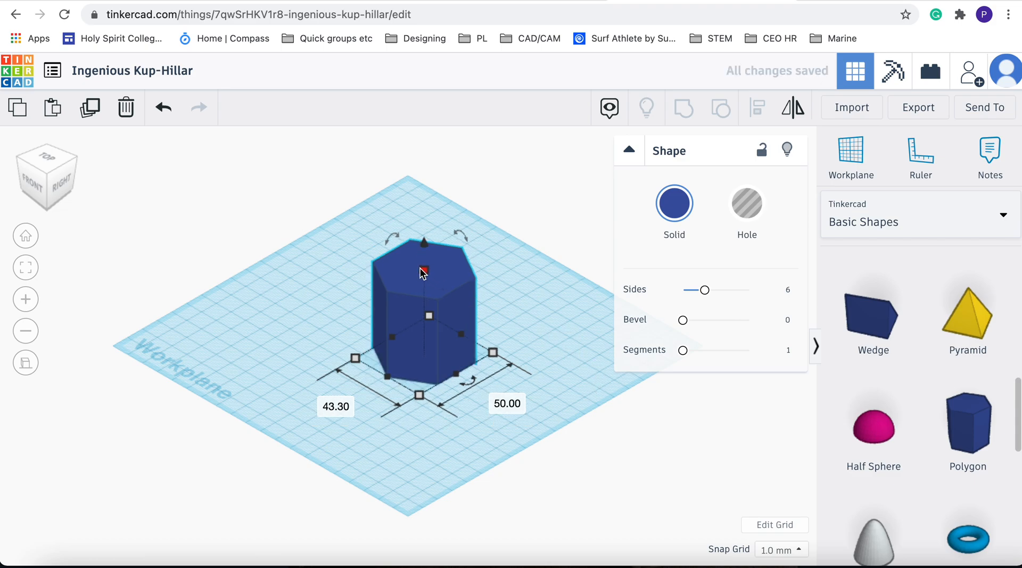
Change the polygon's color to a light tan
left_click(535, 292)
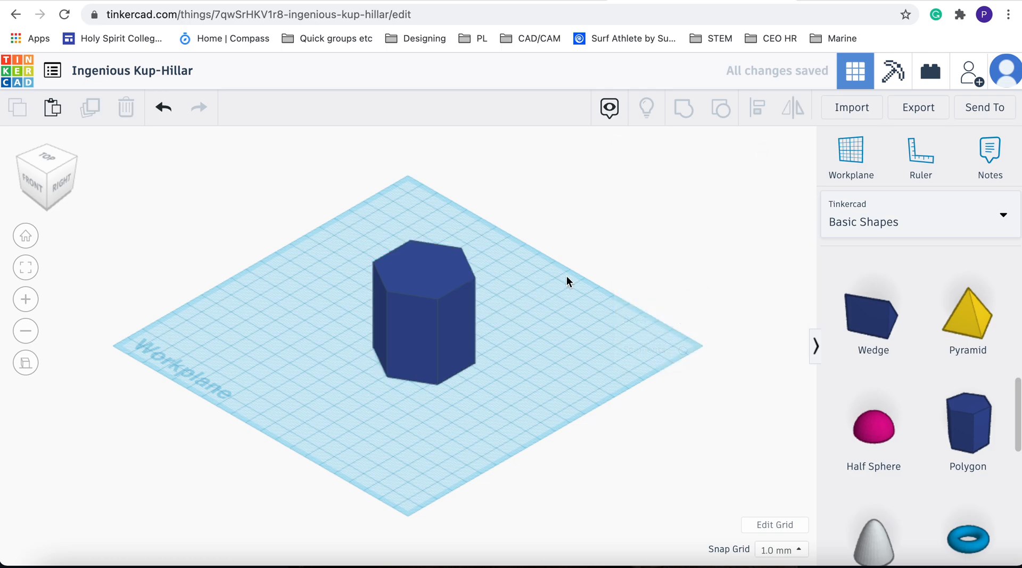
left_click(449, 280)
left_click(669, 215)
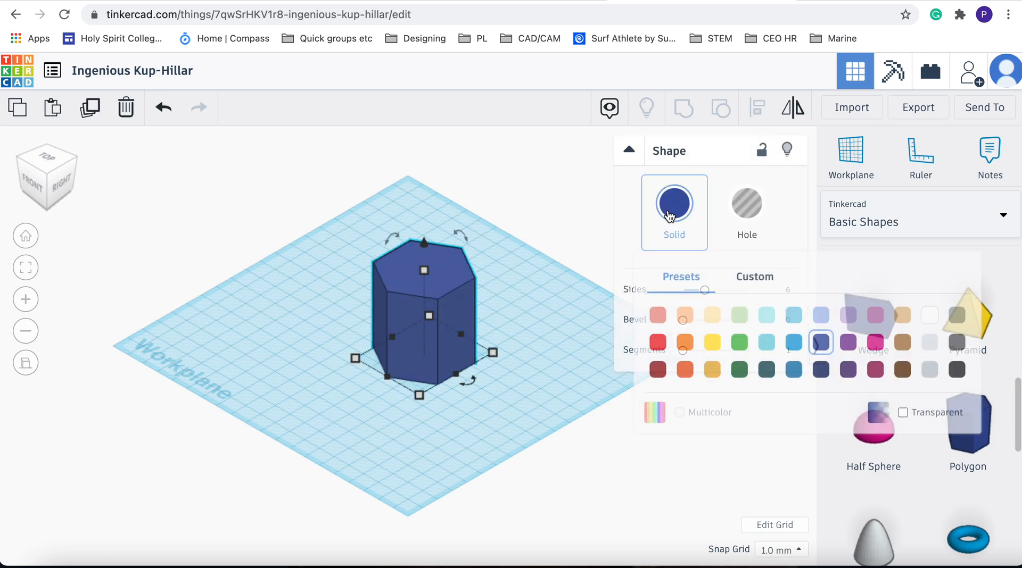
left_click(712, 316)
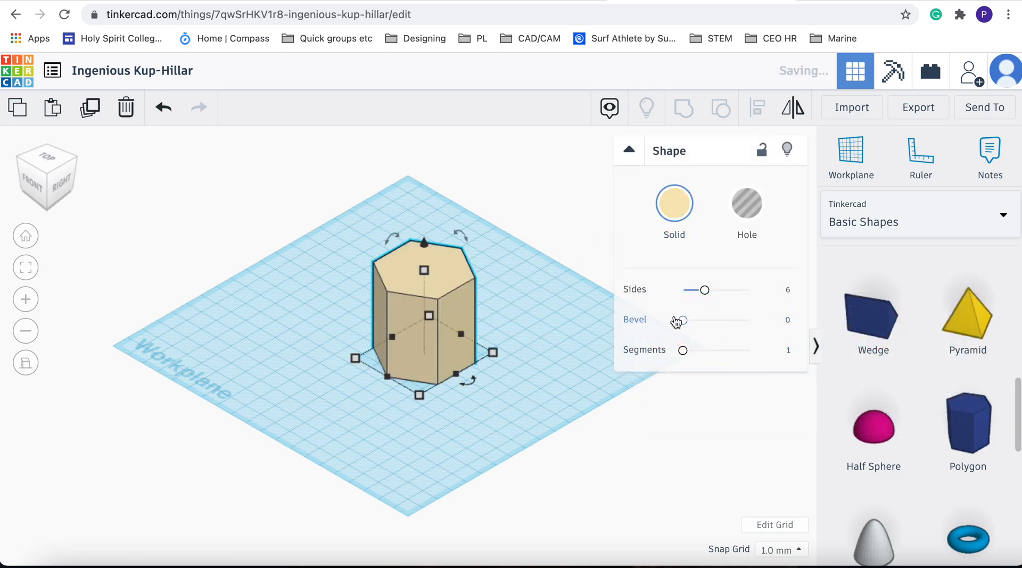
left_click(544, 316)
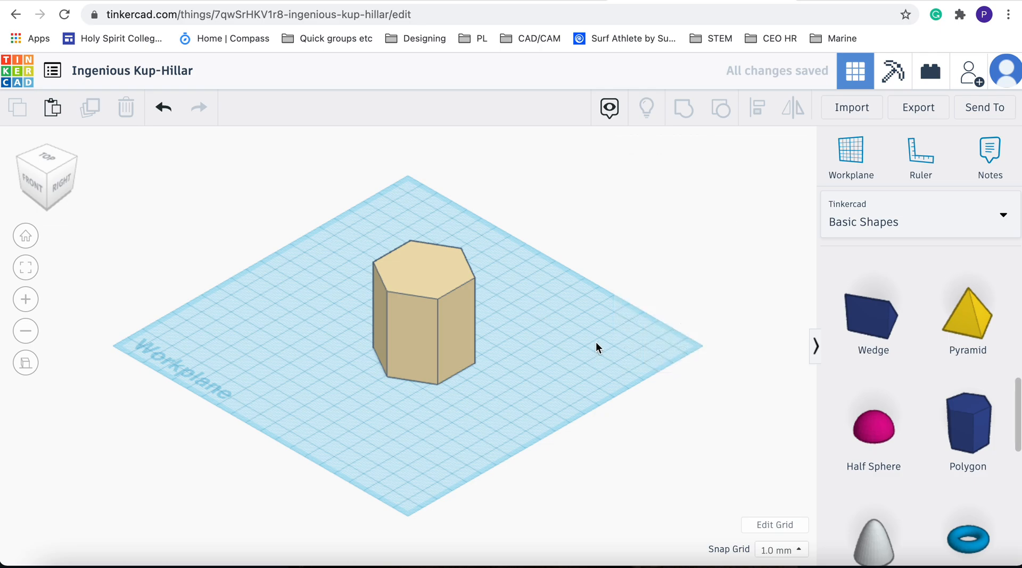
Set the polygon's number of sides to 12
left_click(441, 301)
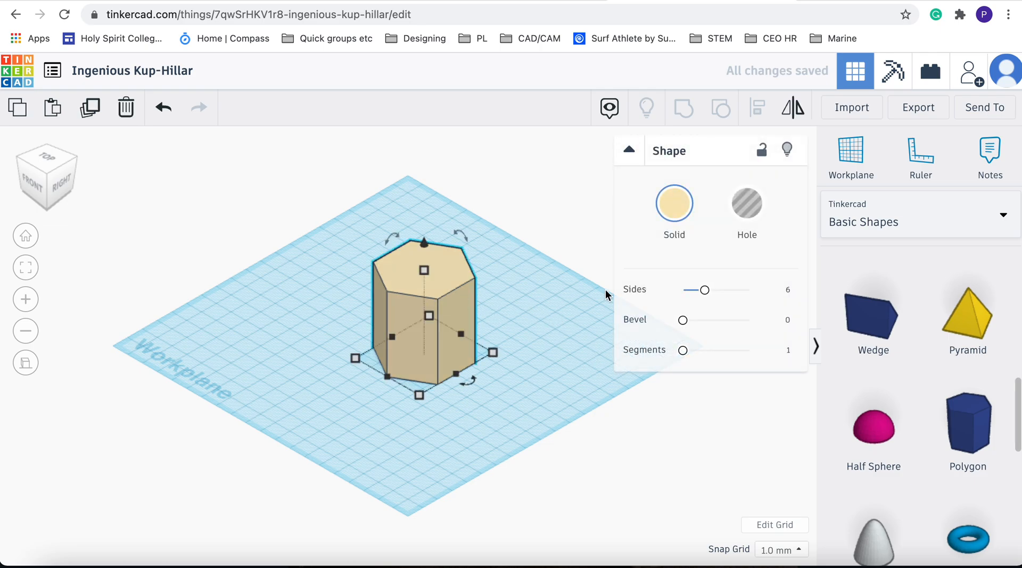
left_click(788, 289)
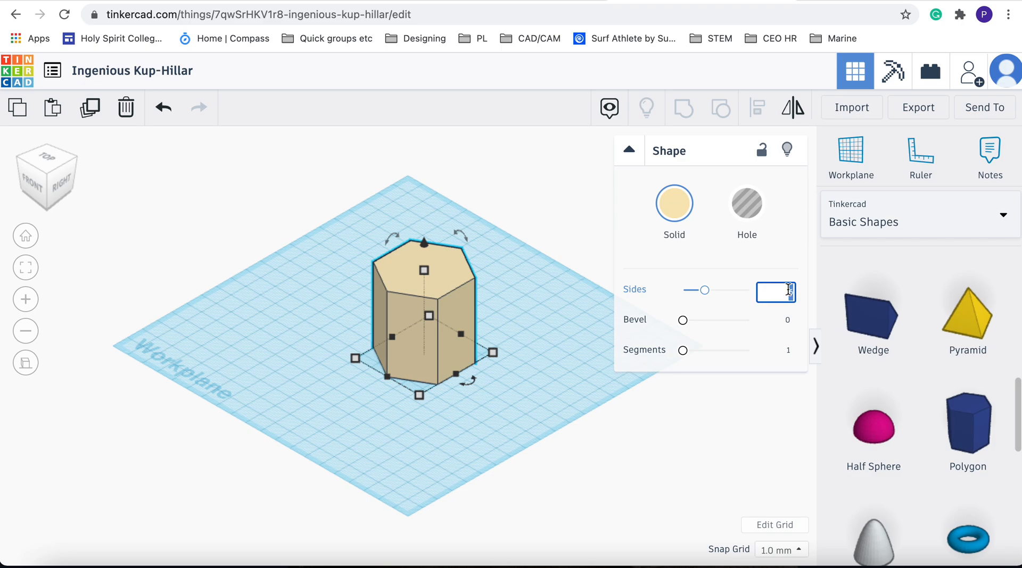
type("8")
left_click(591, 361)
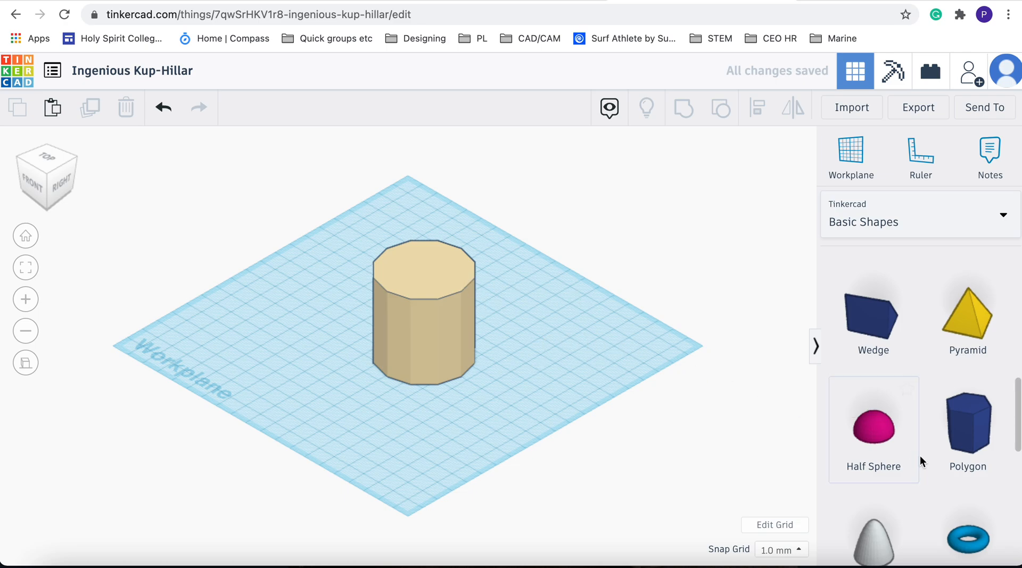
Place a hole cylinder on the workplane beside the polygon
scroll(921, 459, "down", 3)
scroll(920, 456, "up", 10)
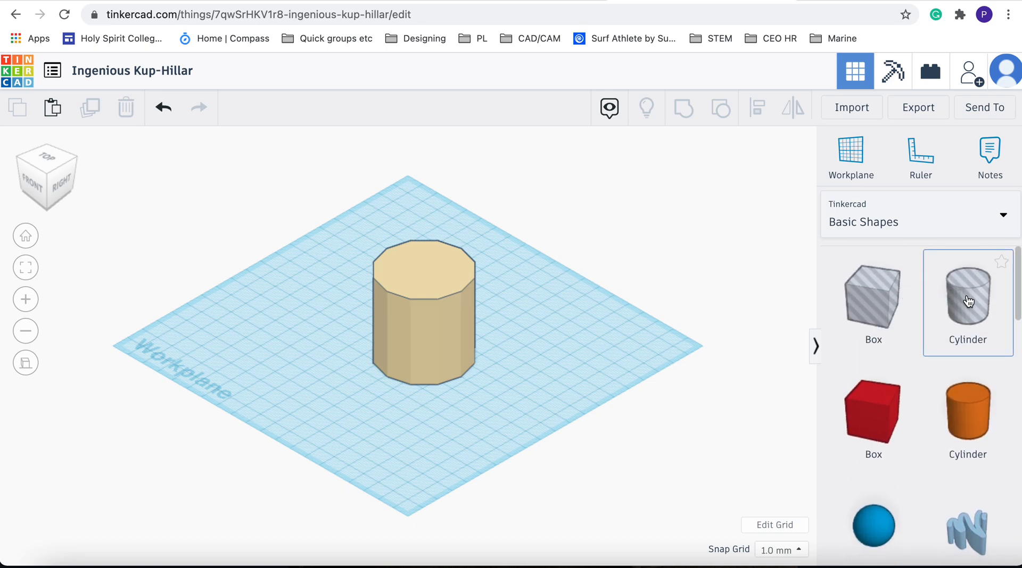
left_click_drag(968, 301, 557, 331)
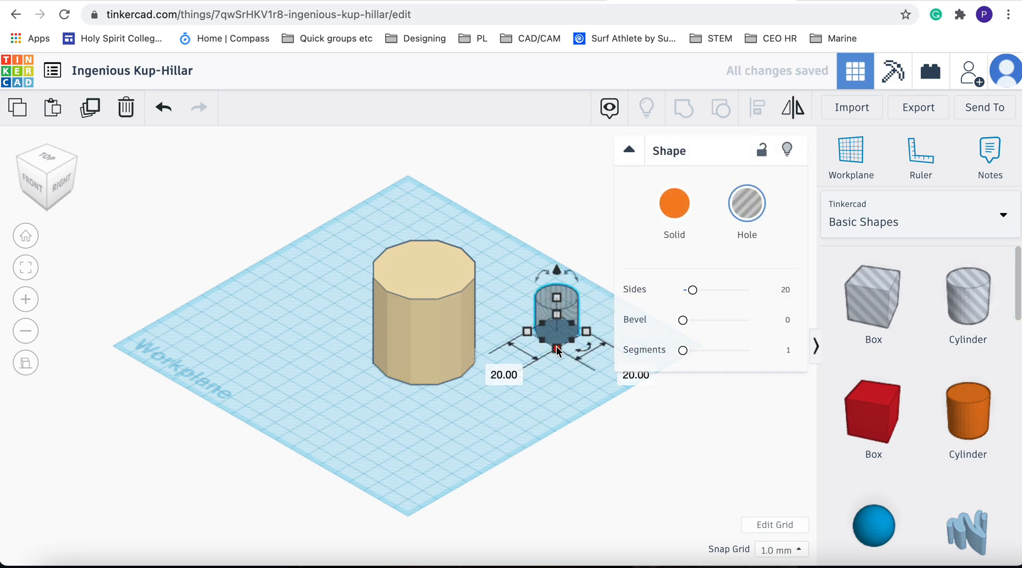
Resize the hole cylinder to 40 by 40 mm and set its height to 45 mm
left_click_drag(557, 350, 553, 381)
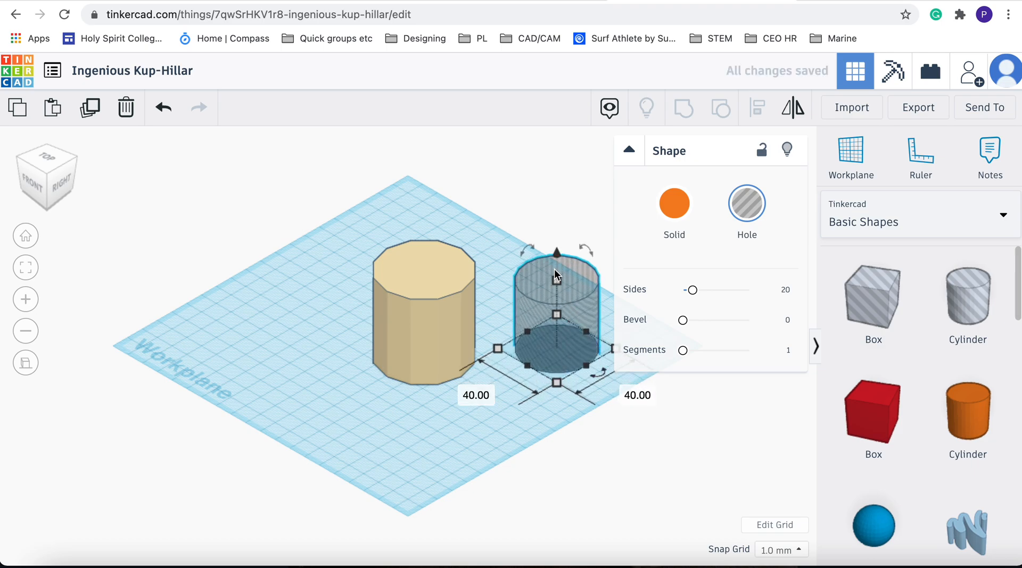
mouse_move(555, 279)
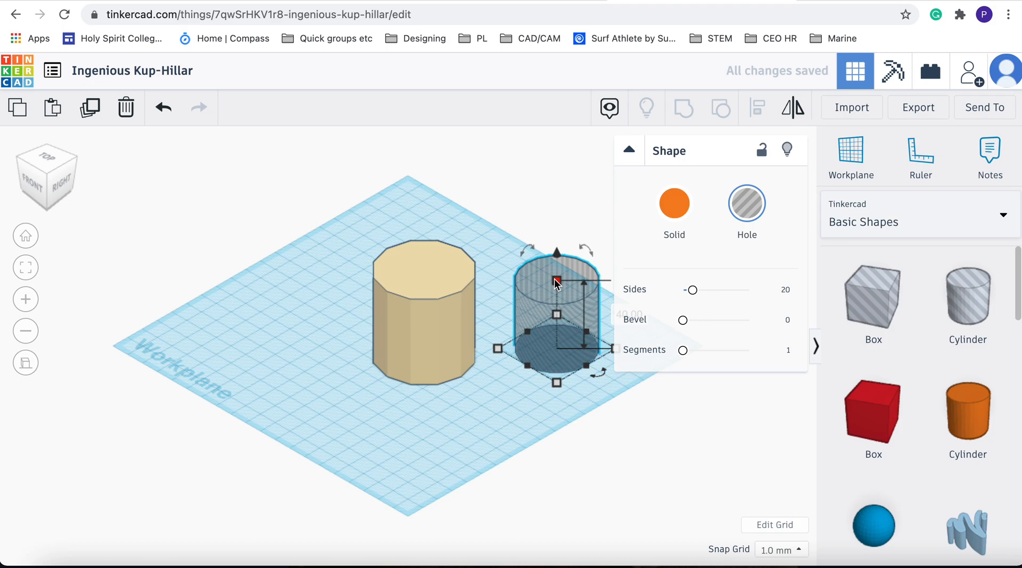
left_click(613, 318)
type("45")
key("Return")
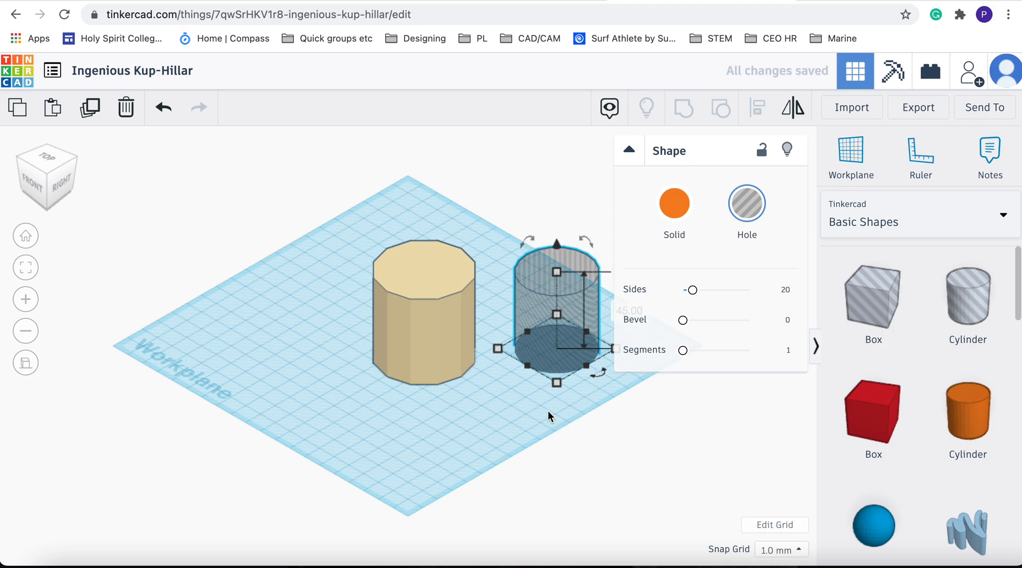
left_click(523, 405)
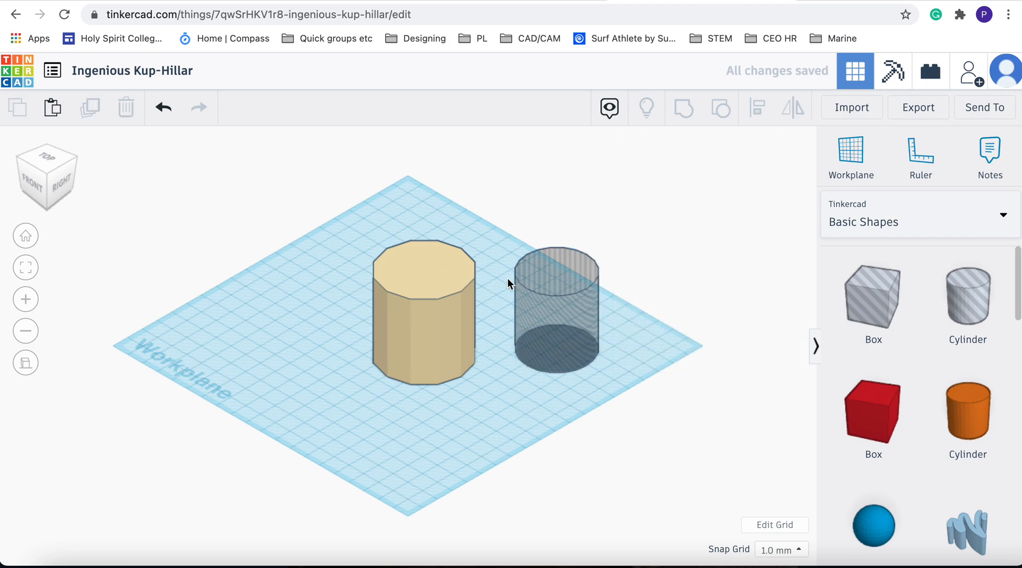
Select both shapes and align their tops in the front view
left_click_drag(295, 198, 660, 438)
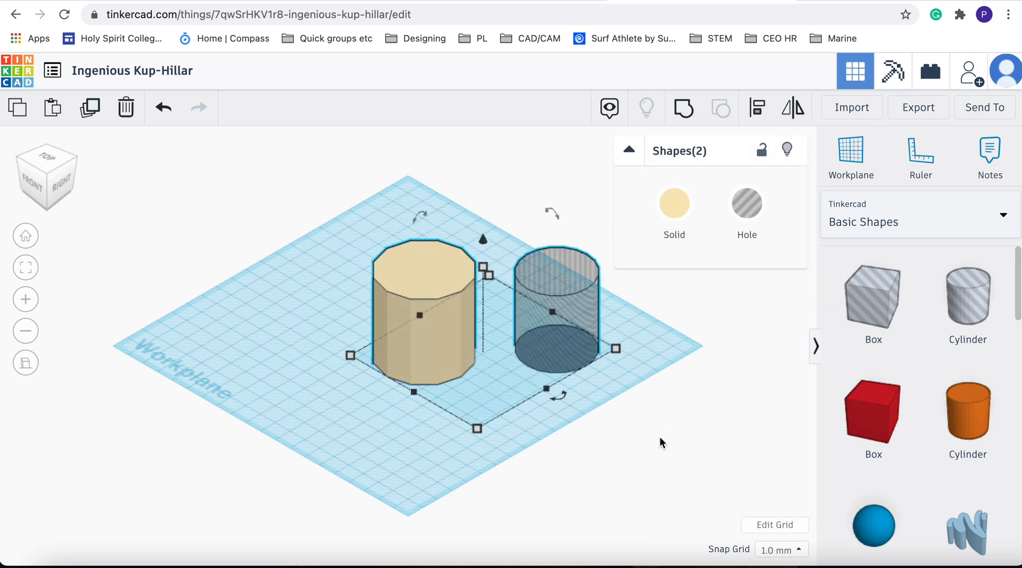
left_click(758, 119)
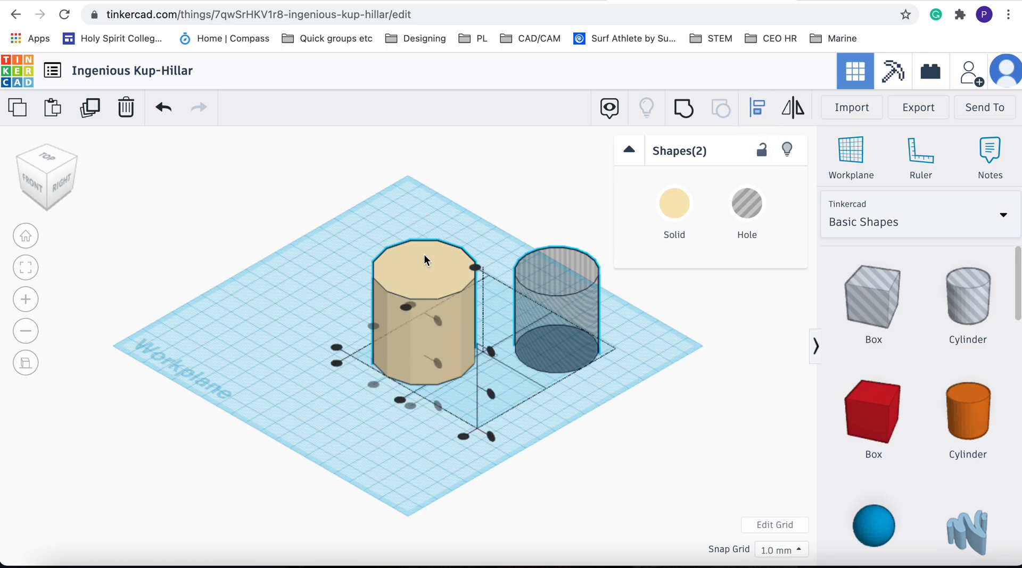
left_click(34, 186)
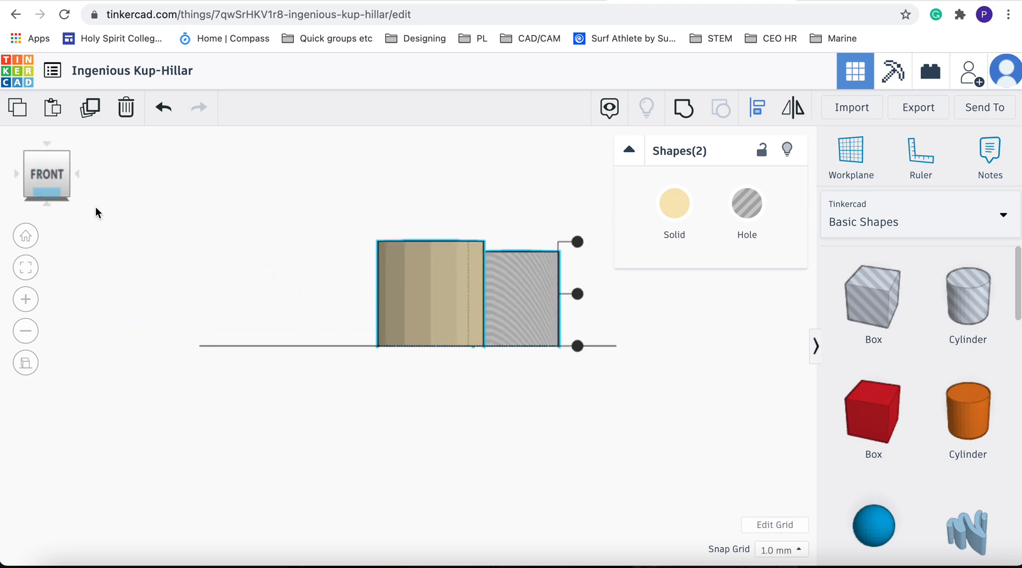
left_click(577, 242)
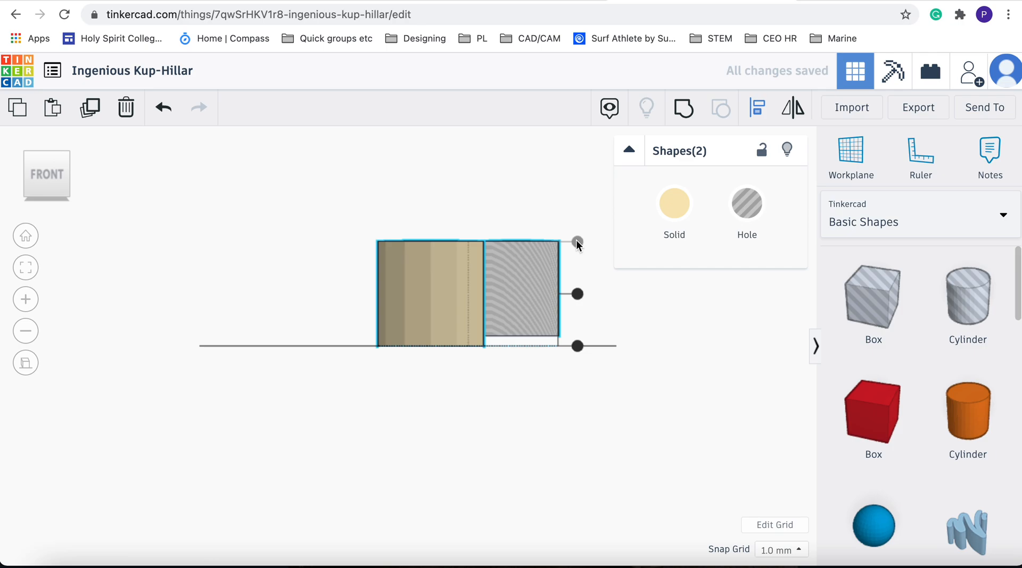
left_click(67, 155)
left_click(276, 194)
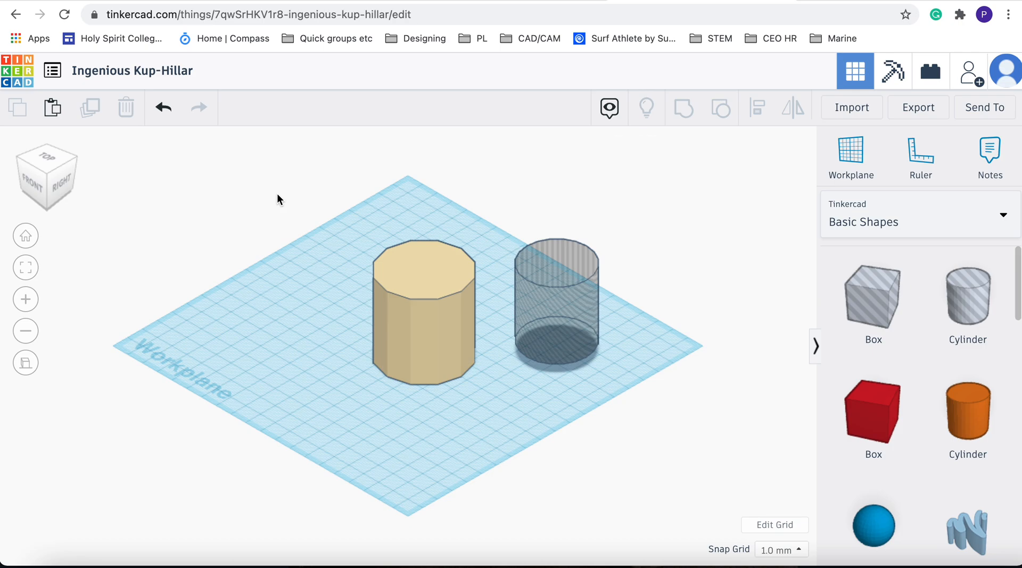
Center the hole cylinder and the polygon on each other in both horizontal directions
left_click_drag(286, 185, 725, 439)
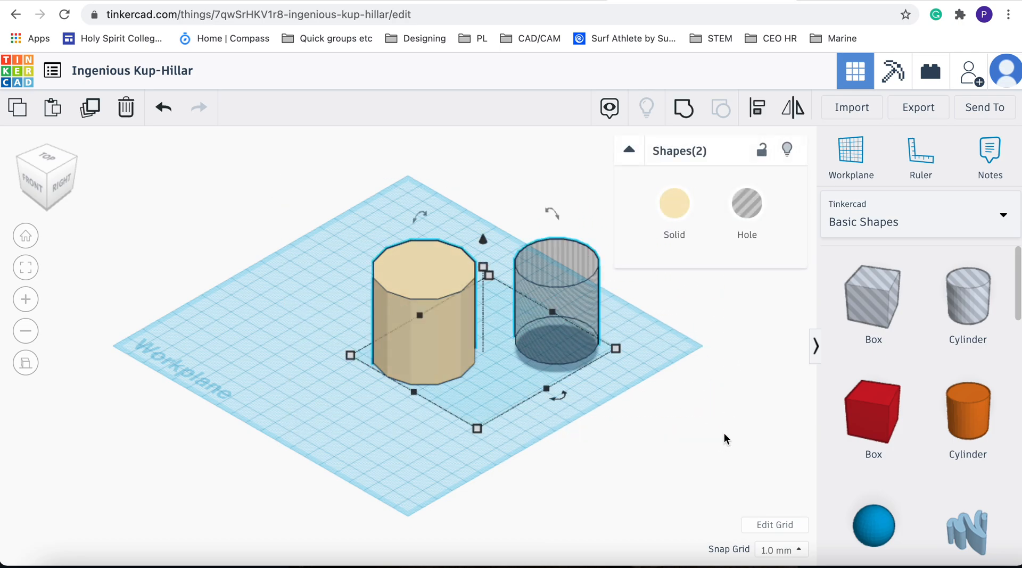
left_click(47, 156)
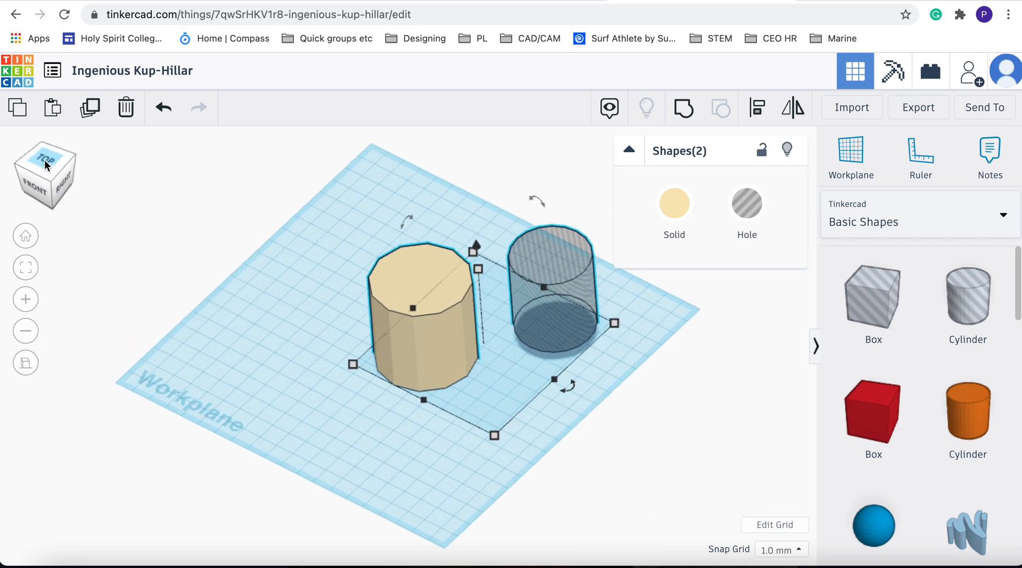
left_click(763, 115)
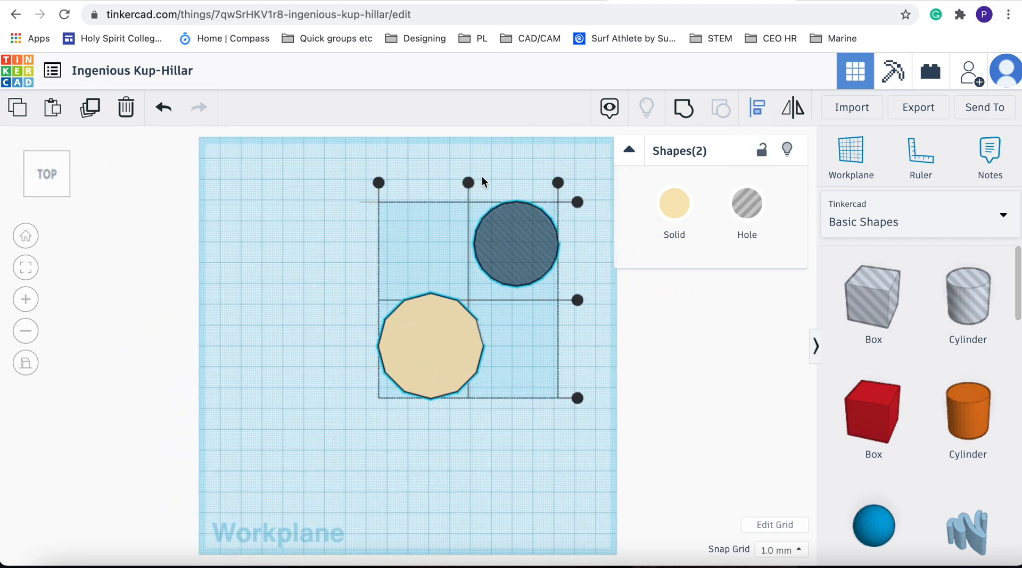
left_click(468, 183)
left_click(540, 301)
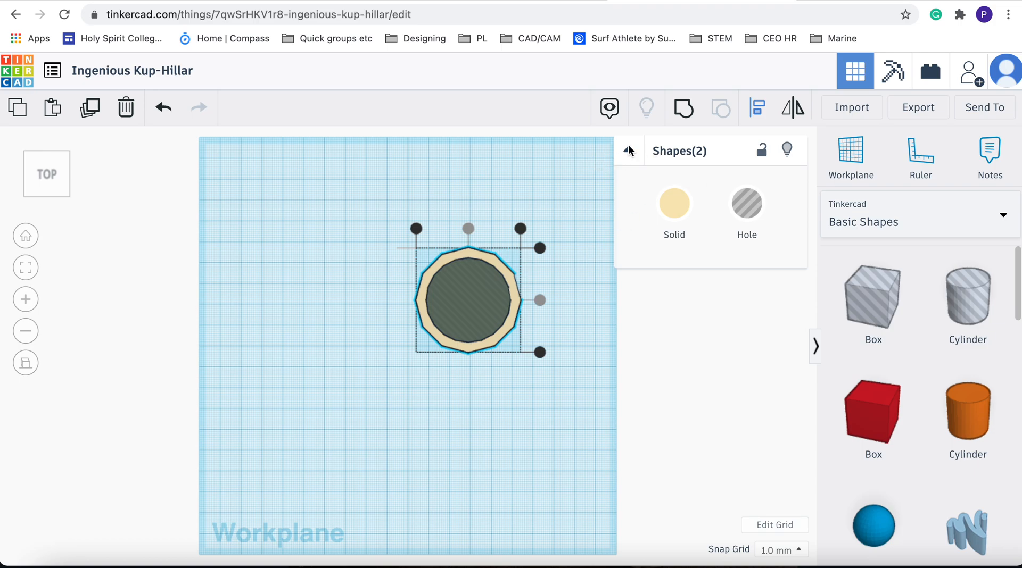
Group the hole with the polygon to hollow it out
left_click(682, 117)
left_click(452, 367)
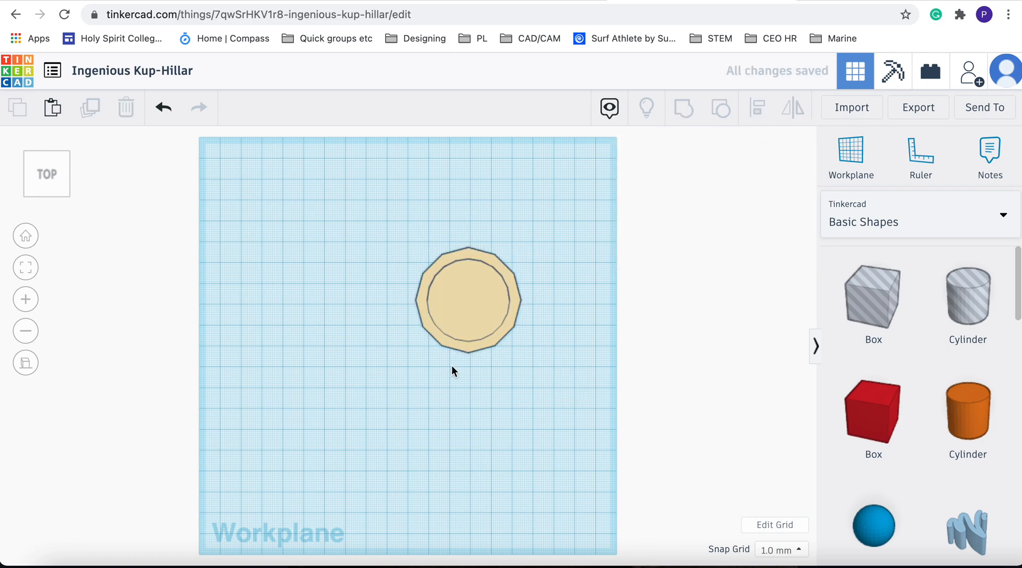
left_click(67, 151)
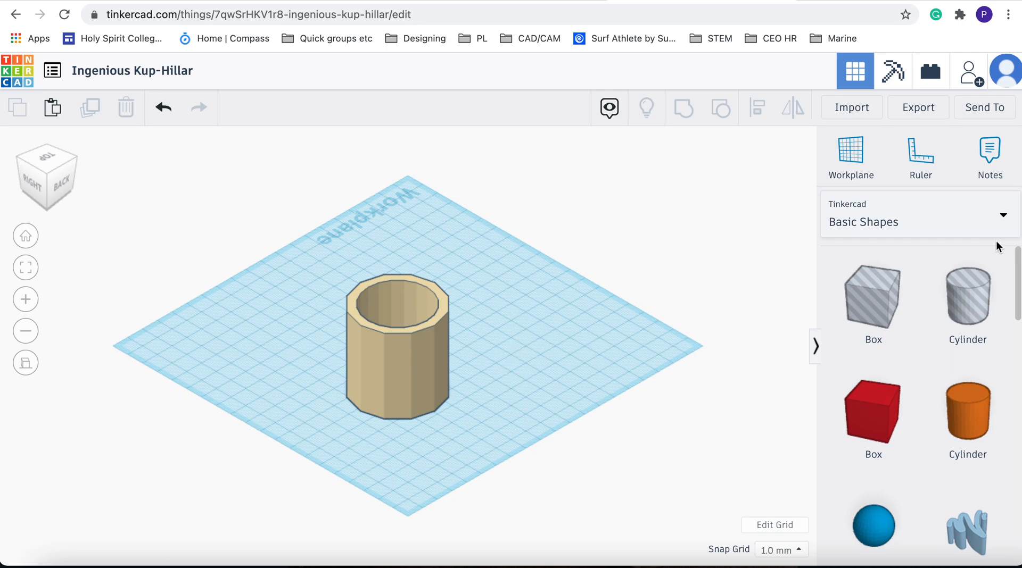
Switch the shape library to all Shape Generators and page through it to find the Circular Array generator
left_click(1003, 217)
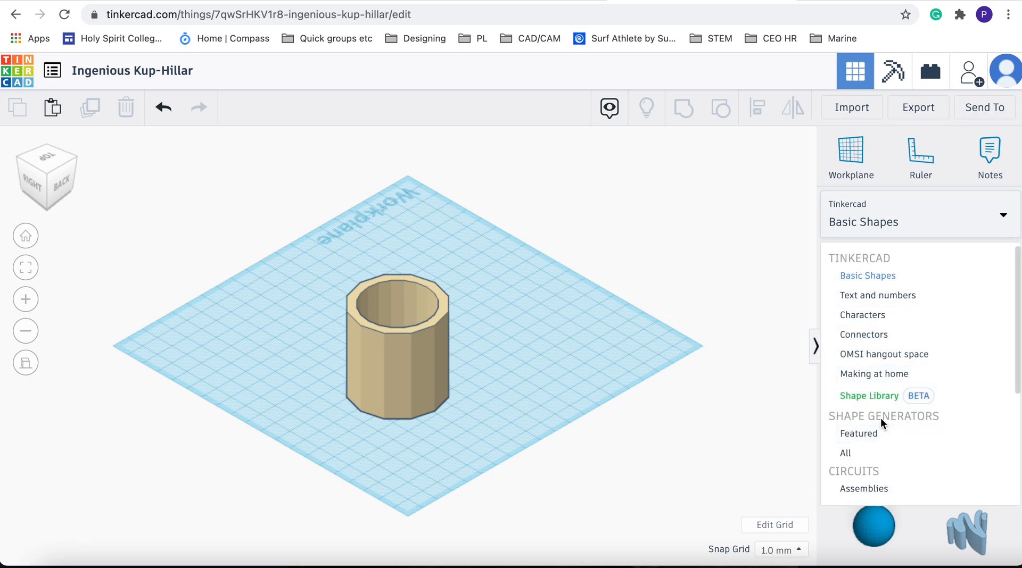
left_click(854, 453)
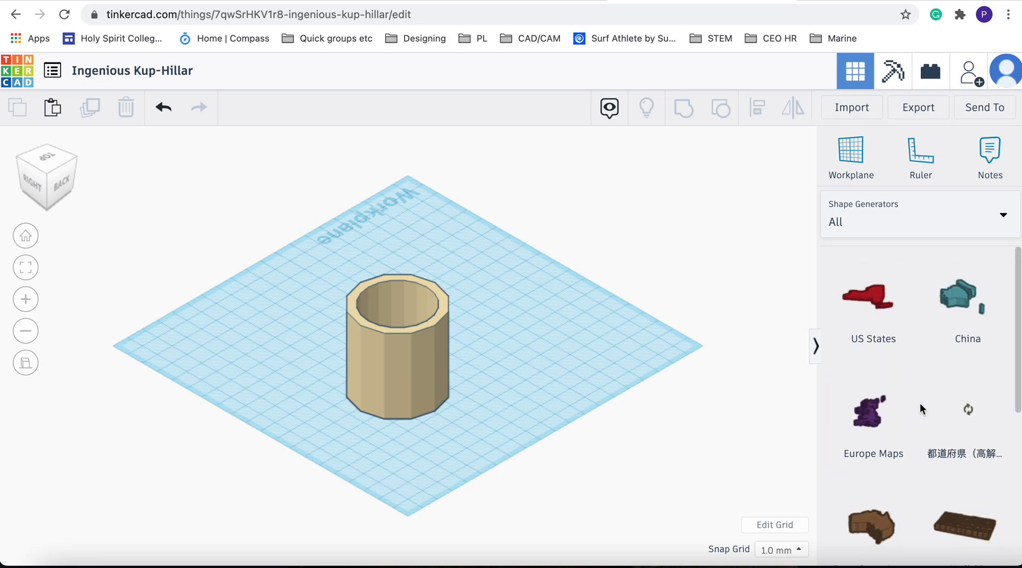
scroll(919, 403, "down", 10)
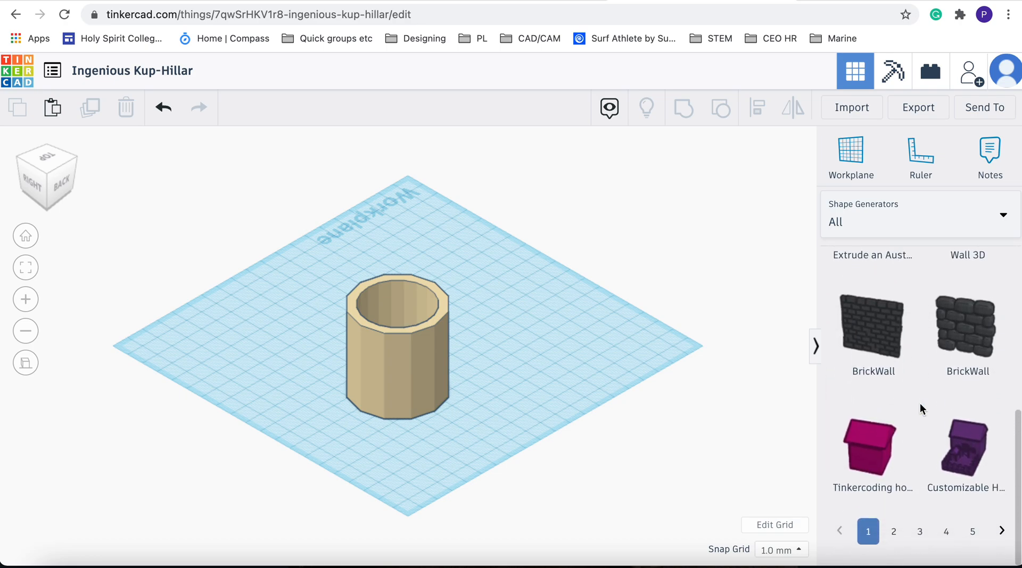
left_click(1003, 552)
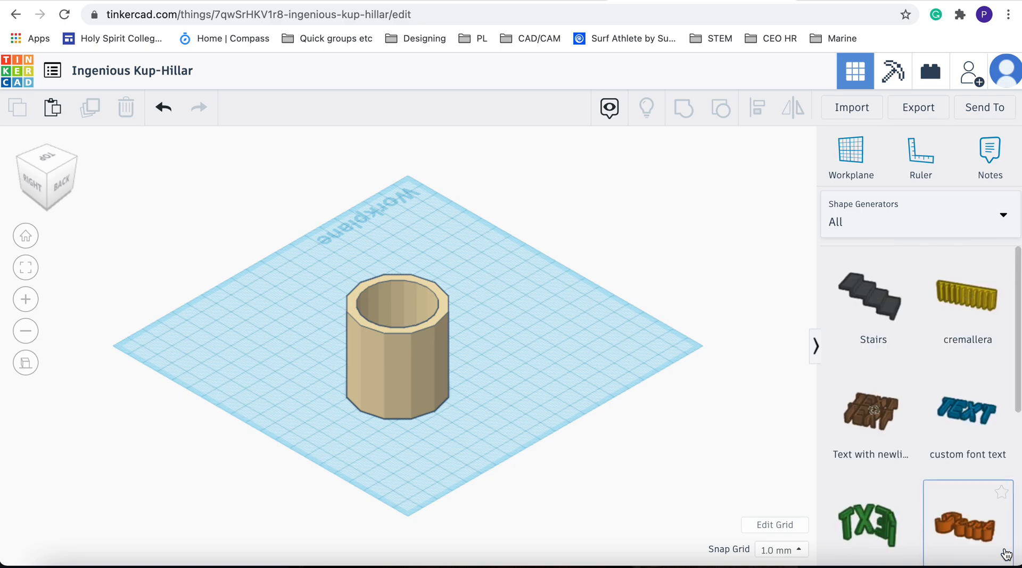
scroll(1006, 554, "down", 10)
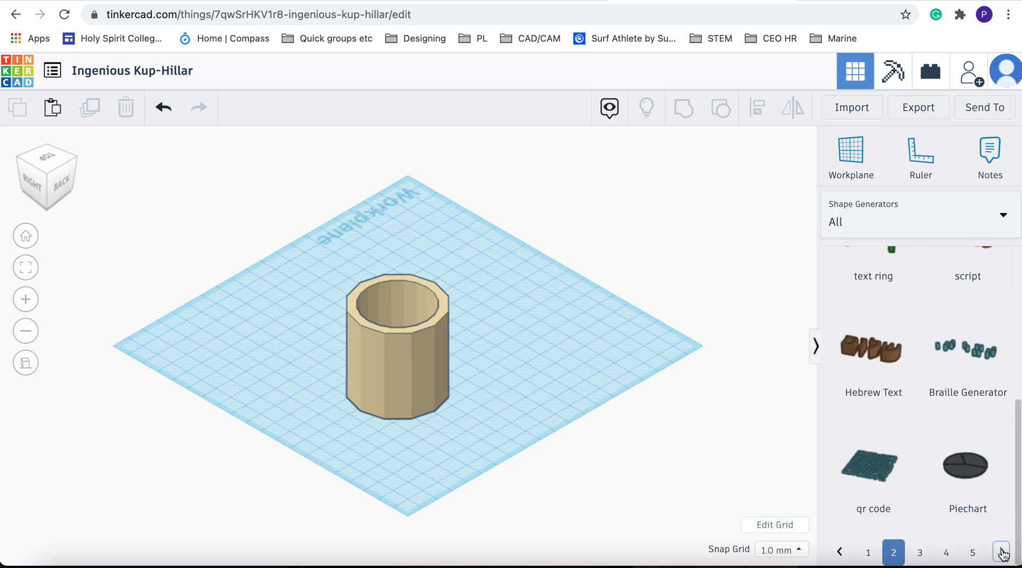
left_click(1004, 554)
scroll(928, 440, "down", 5)
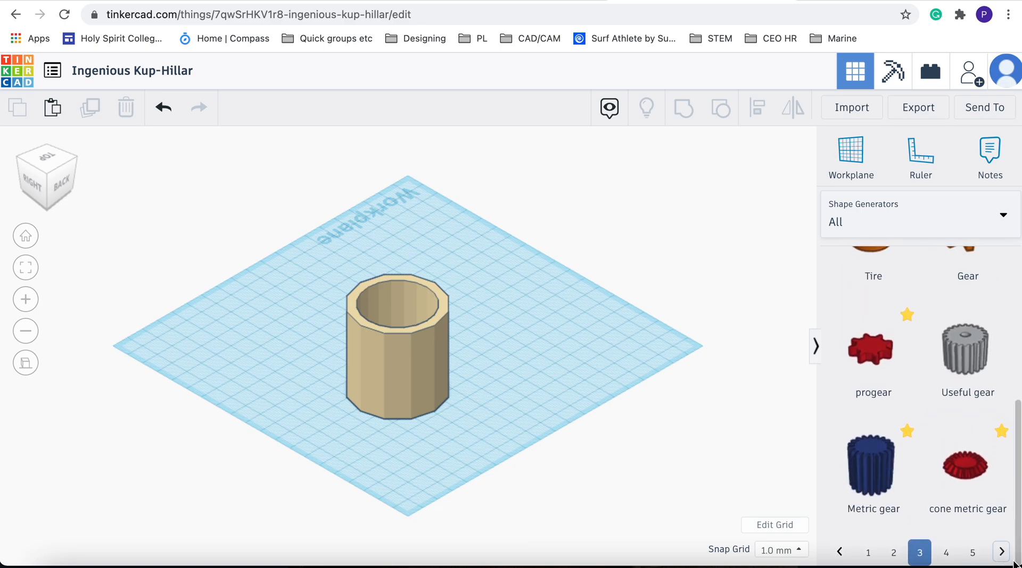
left_click(1003, 554)
scroll(953, 458, "down", 5)
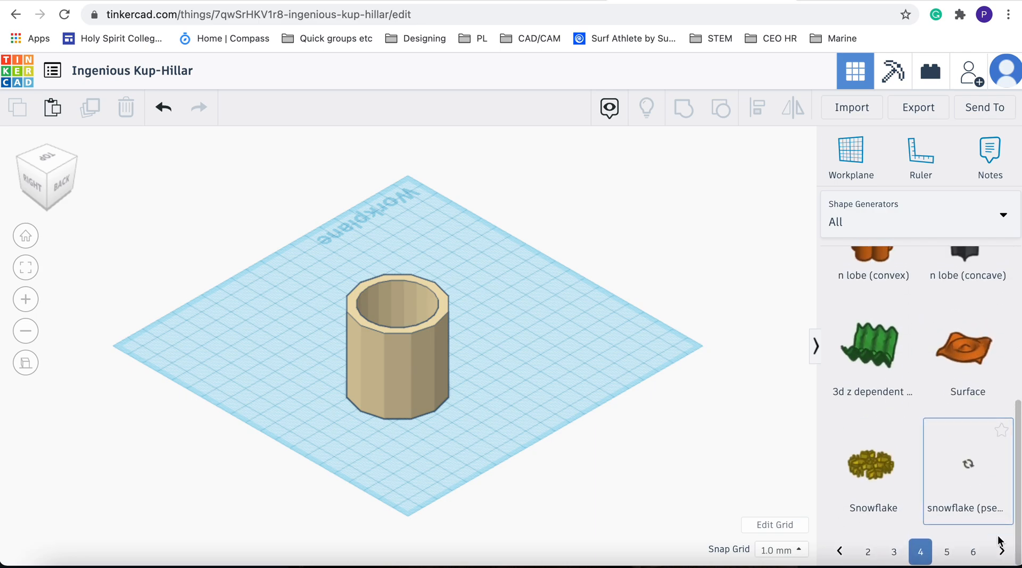
left_click(1004, 553)
scroll(975, 479, "down", 5)
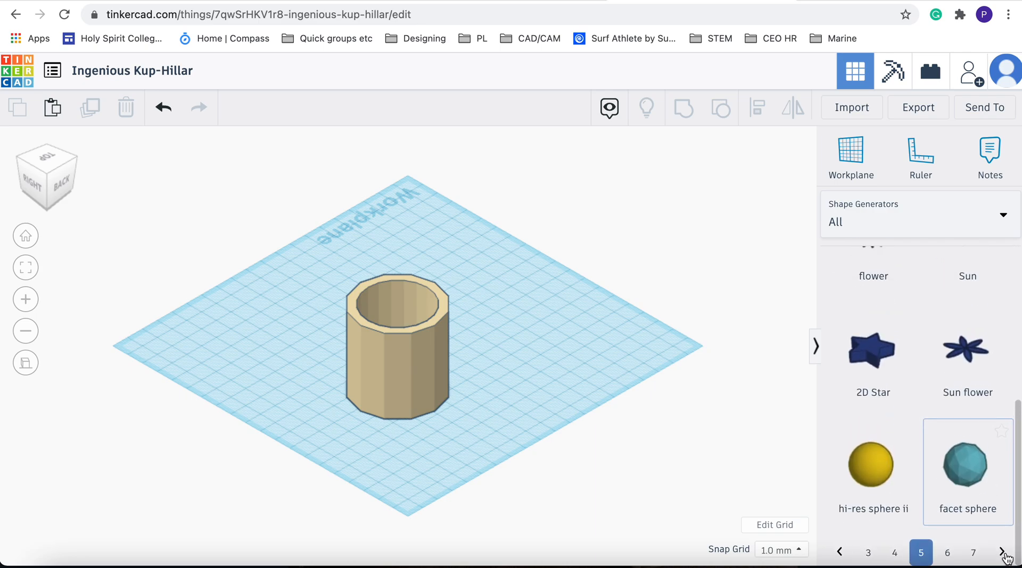
left_click(1004, 553)
scroll(961, 505, "down", 5)
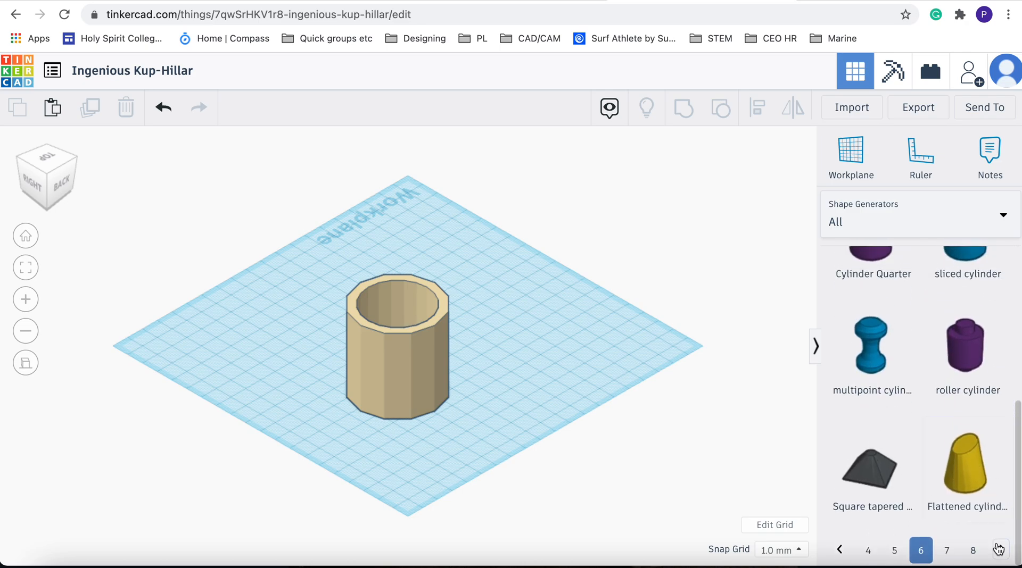
left_click(1000, 553)
scroll(960, 511, "down", 5)
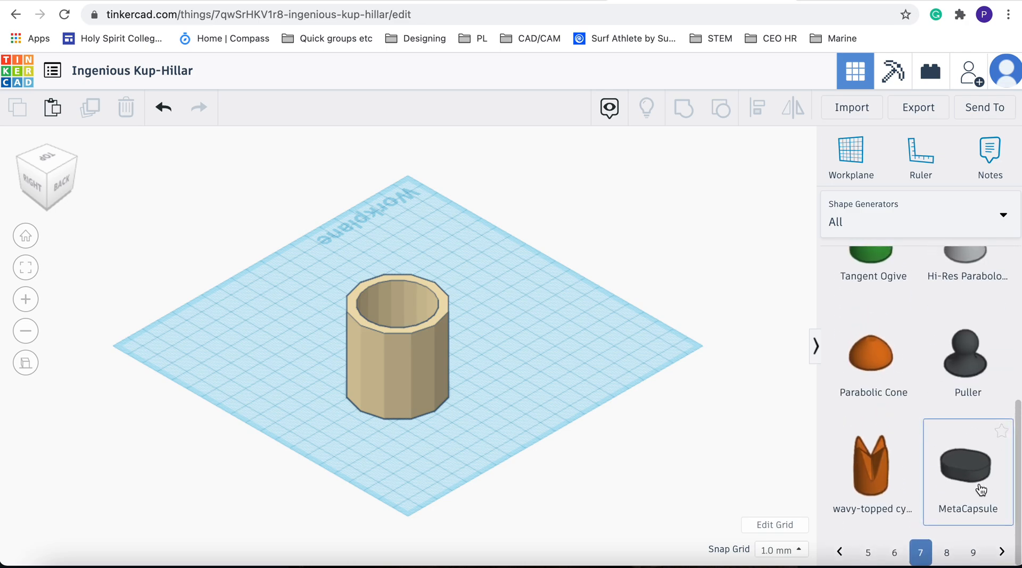
left_click(1001, 554)
scroll(974, 511, "down", 5)
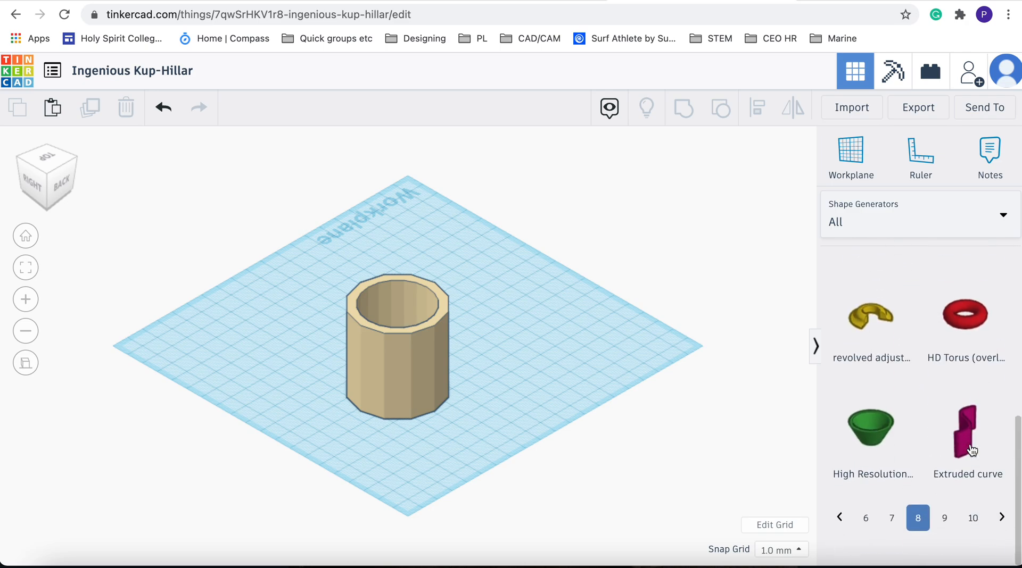
left_click(1002, 553)
scroll(984, 496, "down", 5)
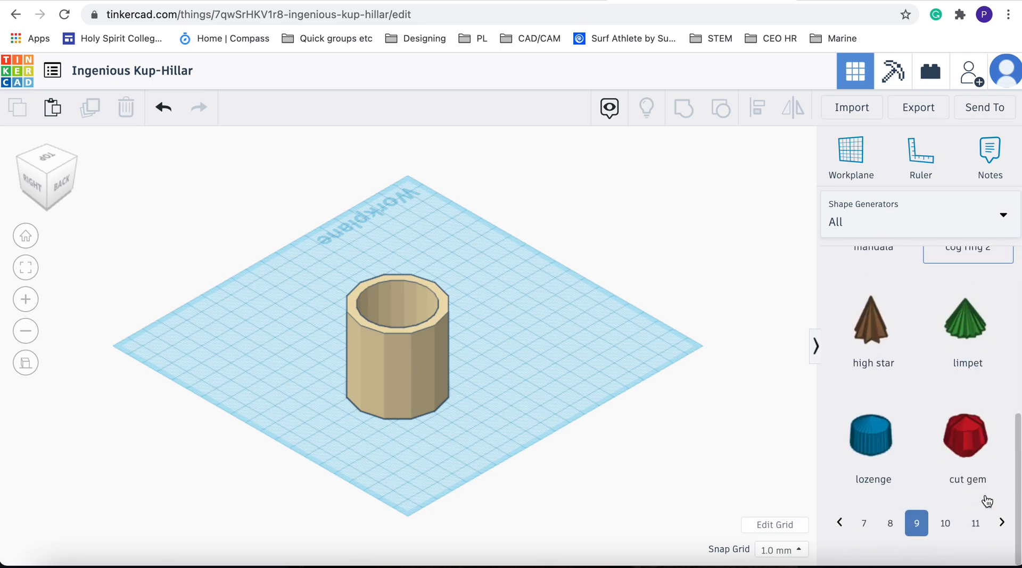
left_click(1001, 553)
scroll(965, 474, "down", 5)
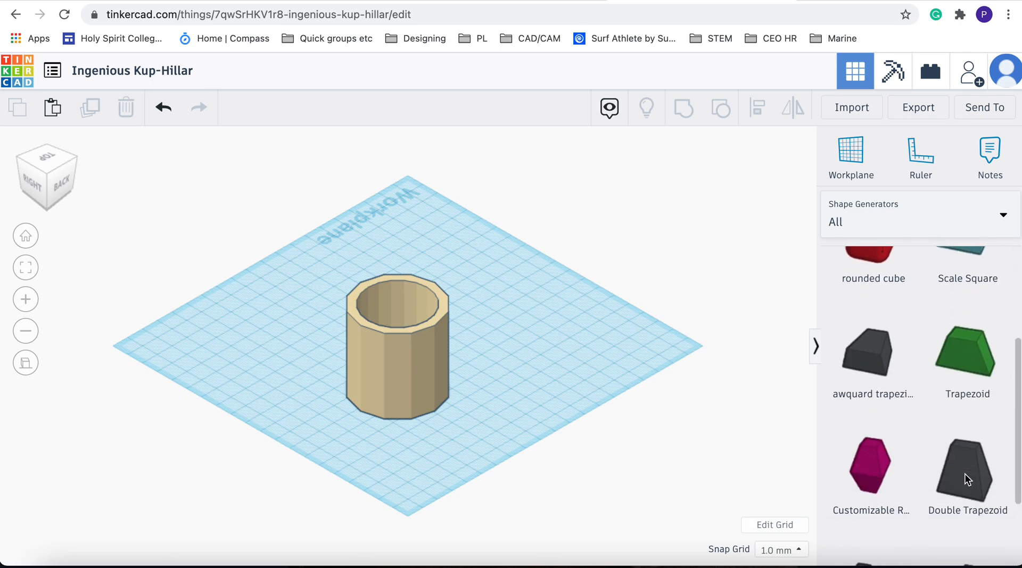
left_click(1002, 553)
scroll(963, 330, "down", 5)
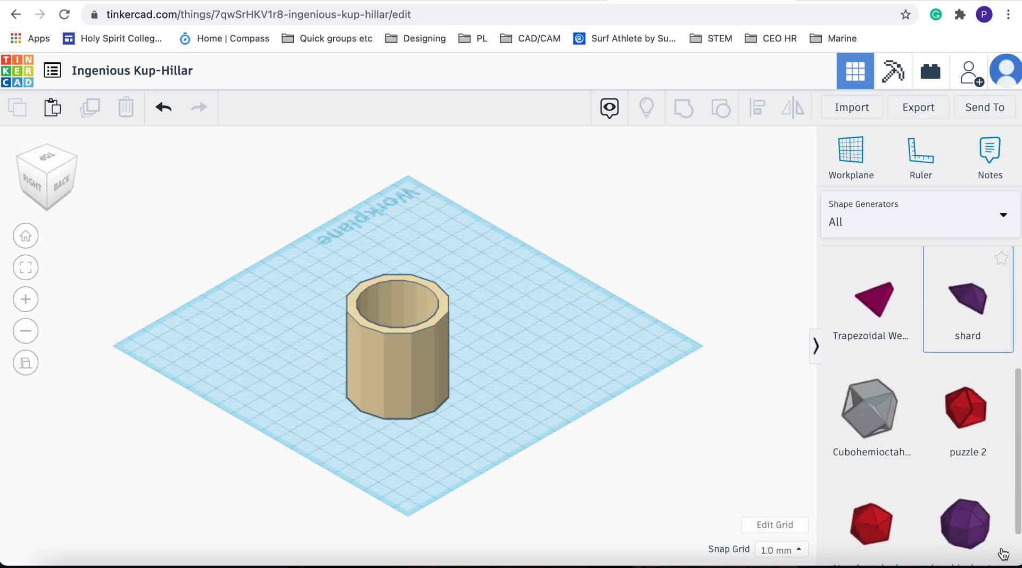
left_click(979, 553)
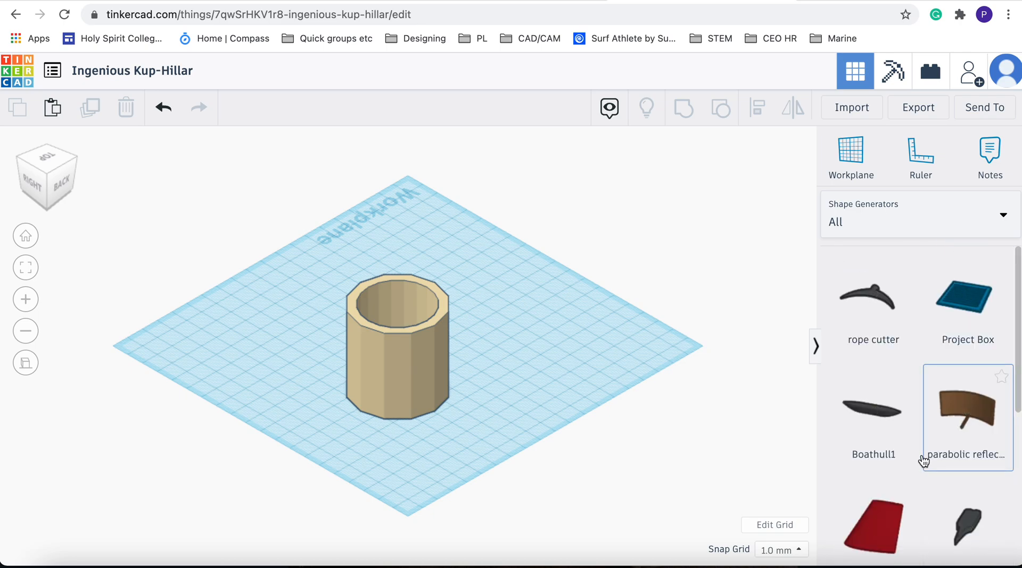
scroll(923, 459, "down", 5)
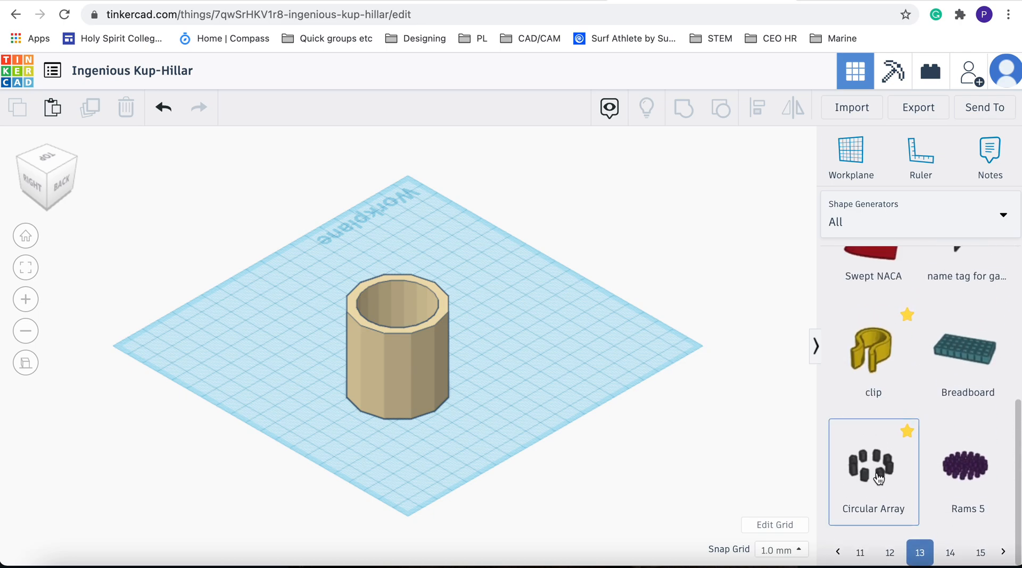
Place a Circular Array on the workplane, set its object to Circle and its copies to 5
left_click_drag(879, 479, 598, 360)
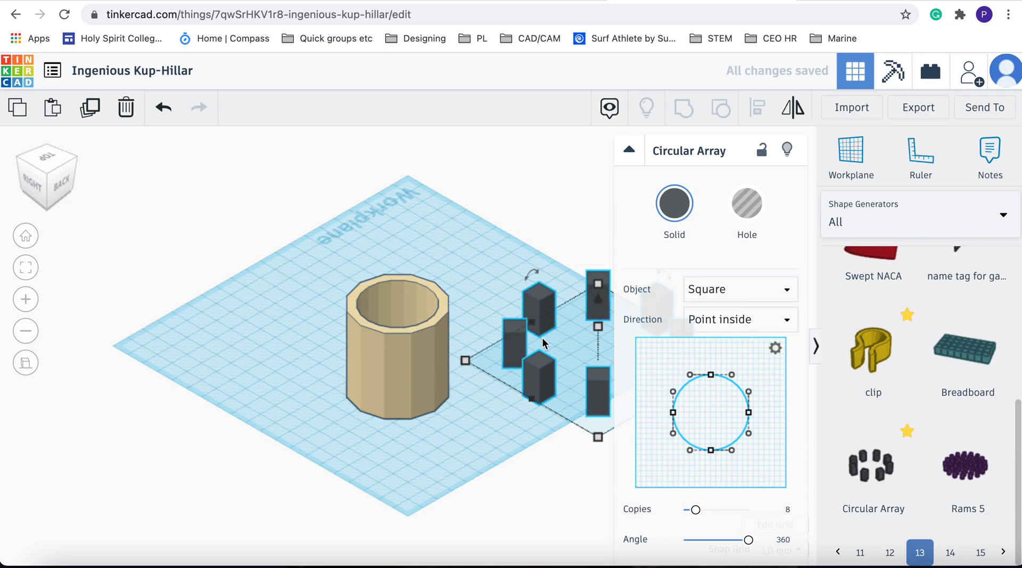
left_click(772, 290)
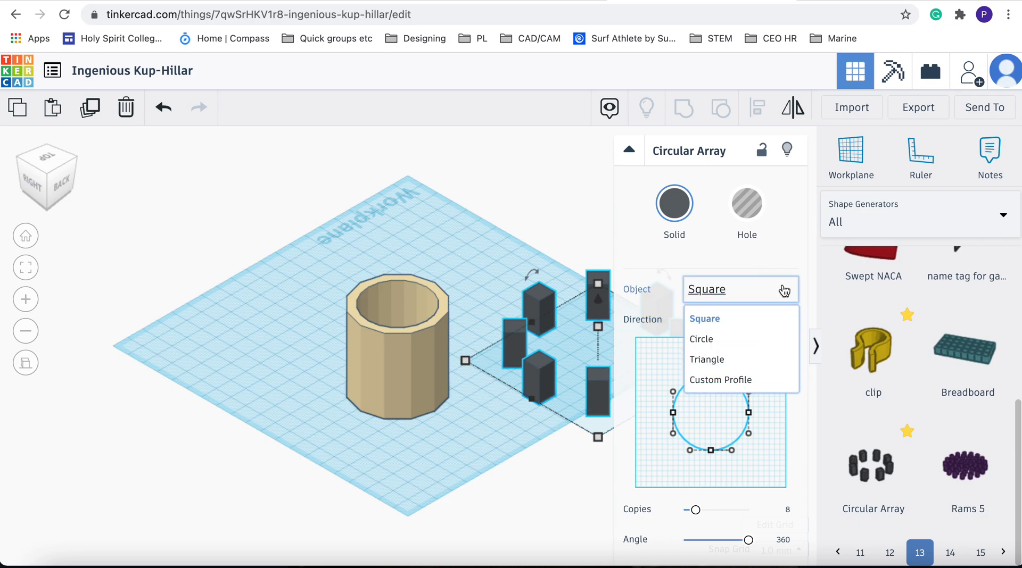
left_click(720, 346)
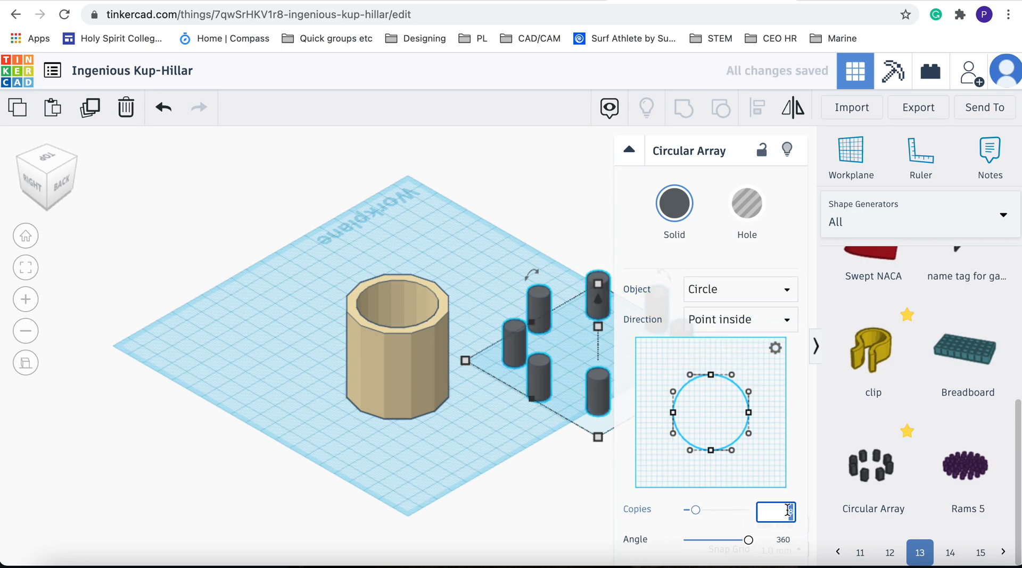
key("Return")
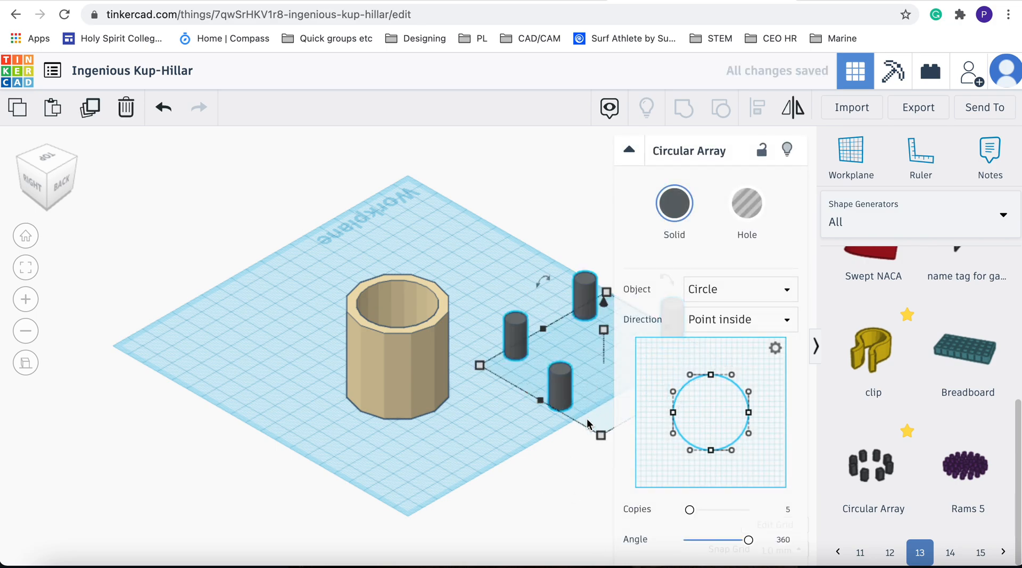
Resize the circular array to 30 by 30 mm
mouse_move(605, 440)
left_click_drag(602, 436, 590, 337)
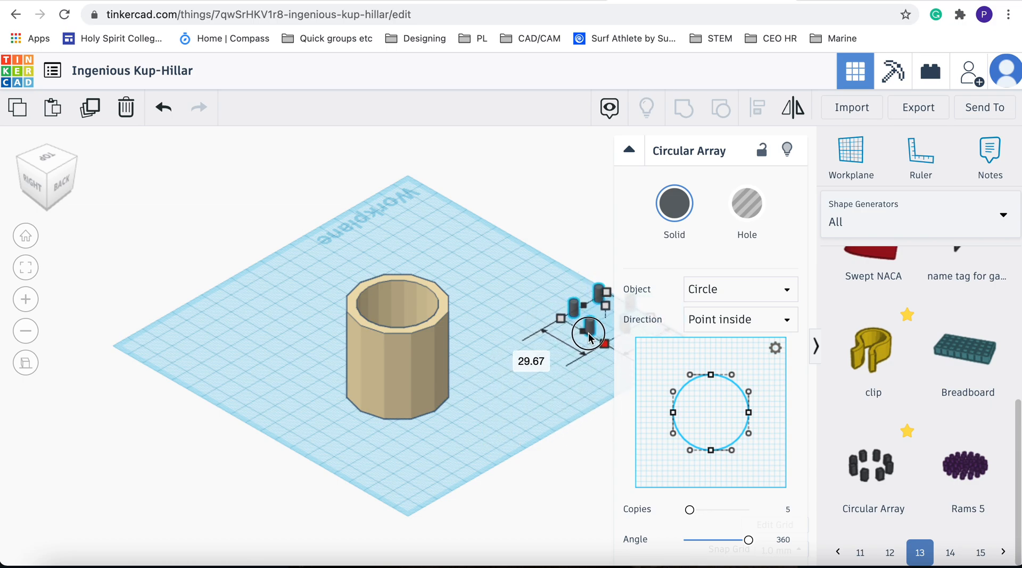
scroll(569, 369, "down", 2)
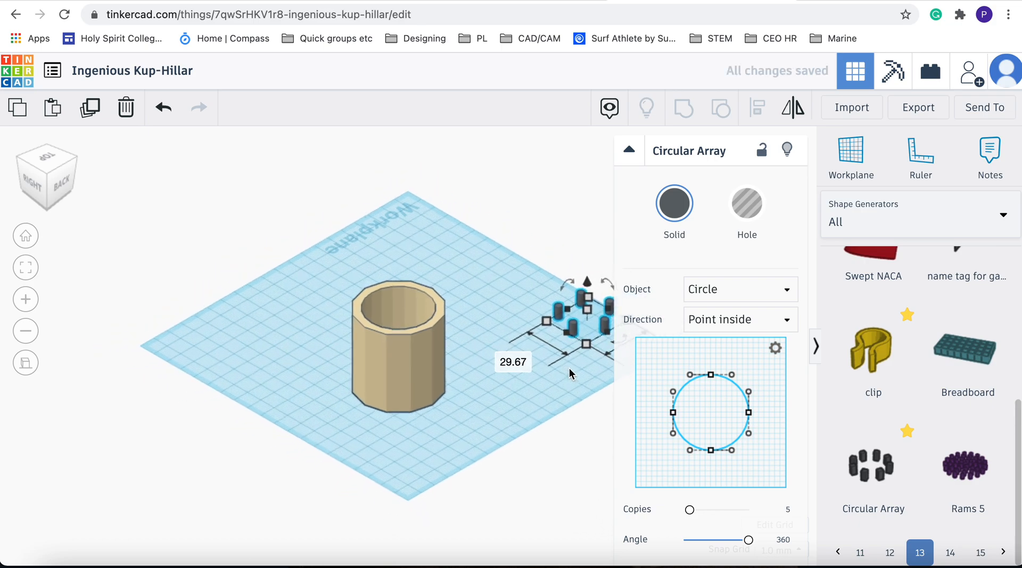
left_click(501, 361)
type("30")
left_click(609, 365)
type("3")
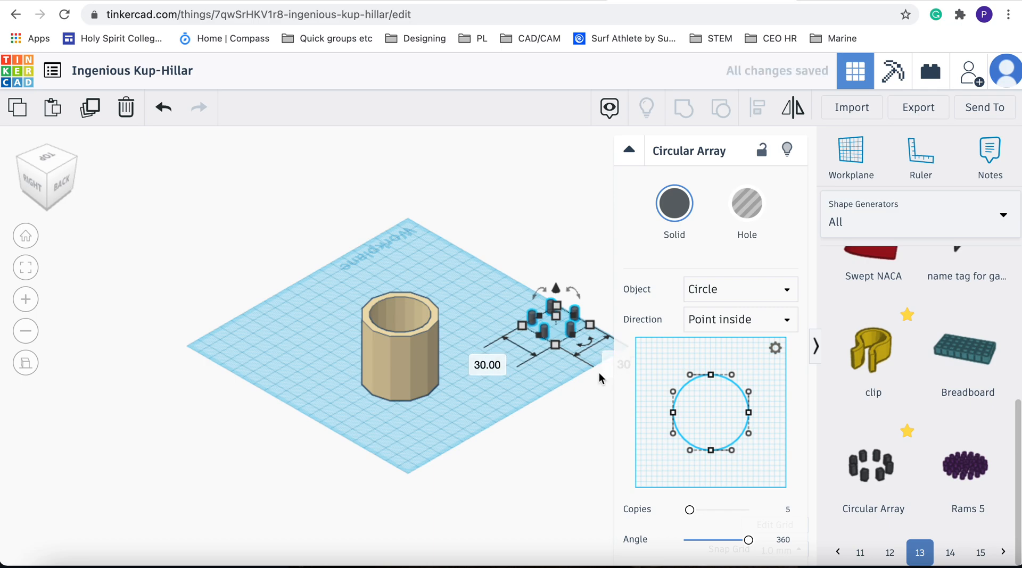
key("Return")
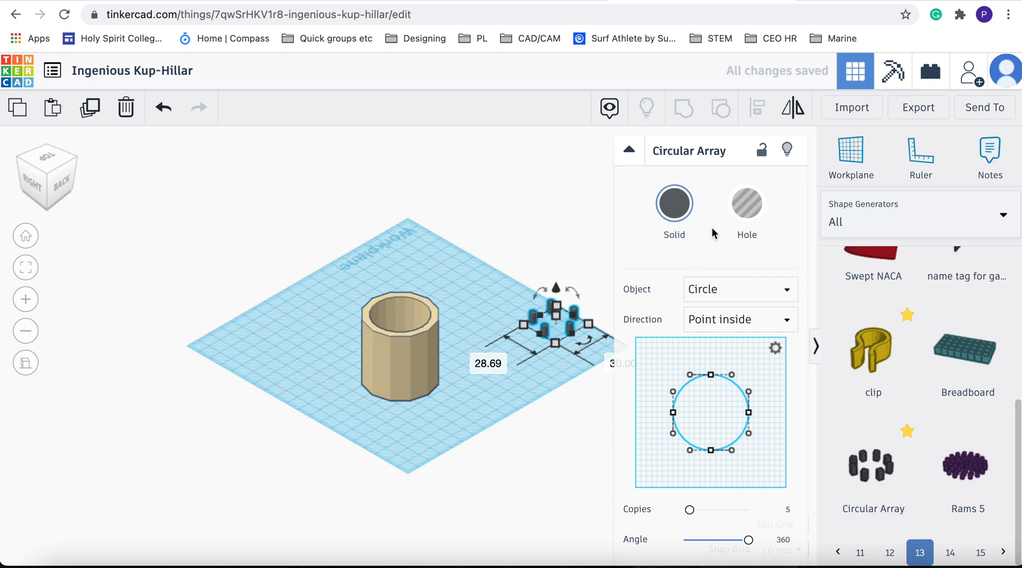
Convert the circular array into a hole
left_click(755, 212)
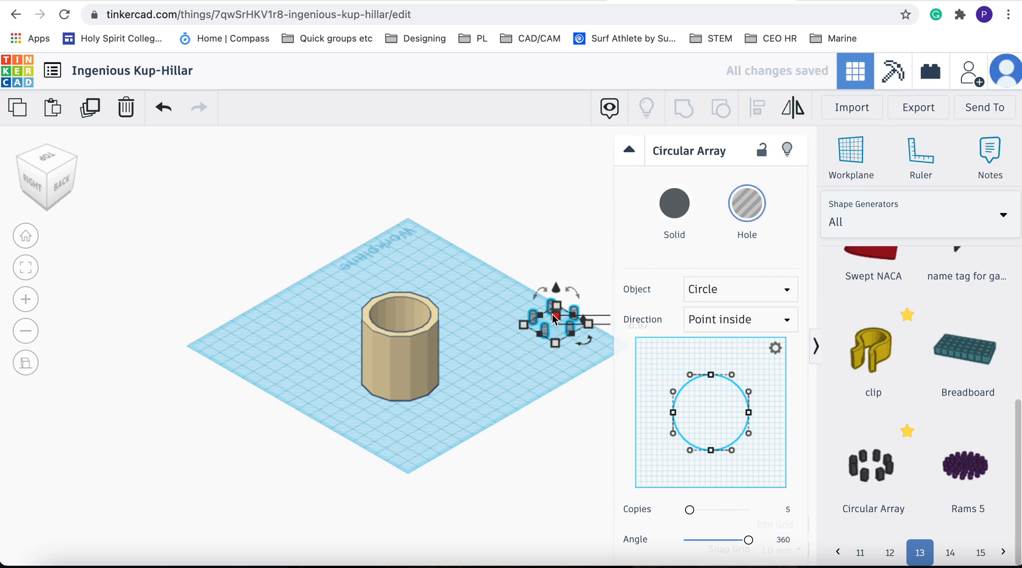
left_click_drag(555, 305, 554, 280)
left_click(168, 113)
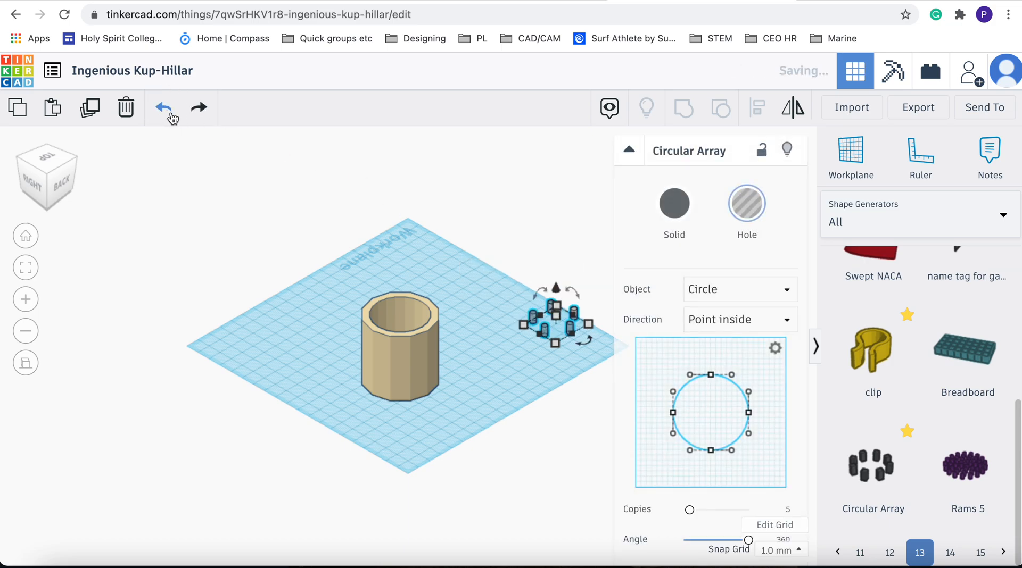
Stretch the hole array's height so the pins stand taller than the cup
left_click(543, 383)
left_click(561, 322)
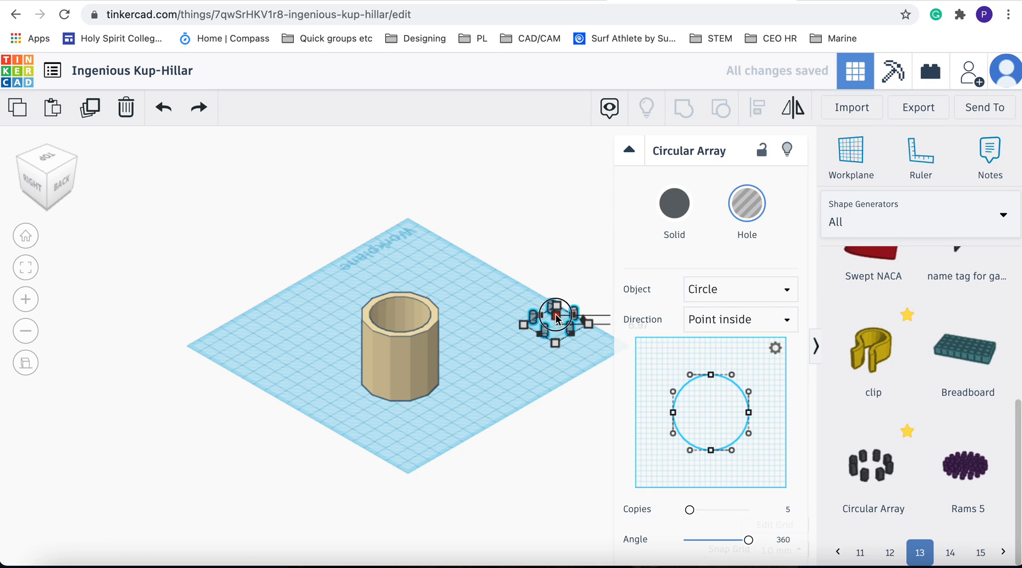
left_click_drag(556, 317, 553, 282)
left_click(557, 402)
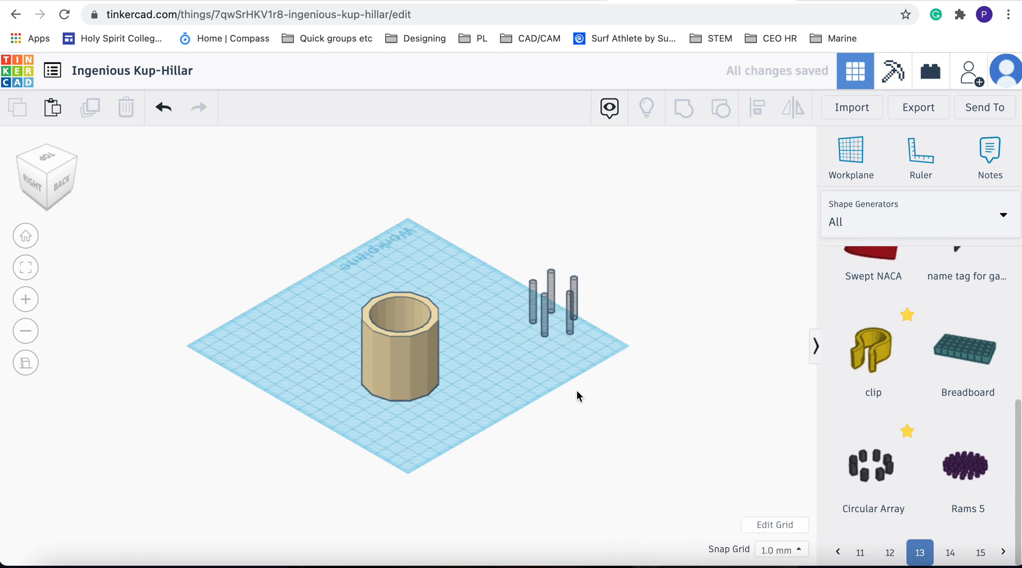
Select the cup and the hole array and center them on each other in both horizontal directions
left_click_drag(281, 214, 656, 453)
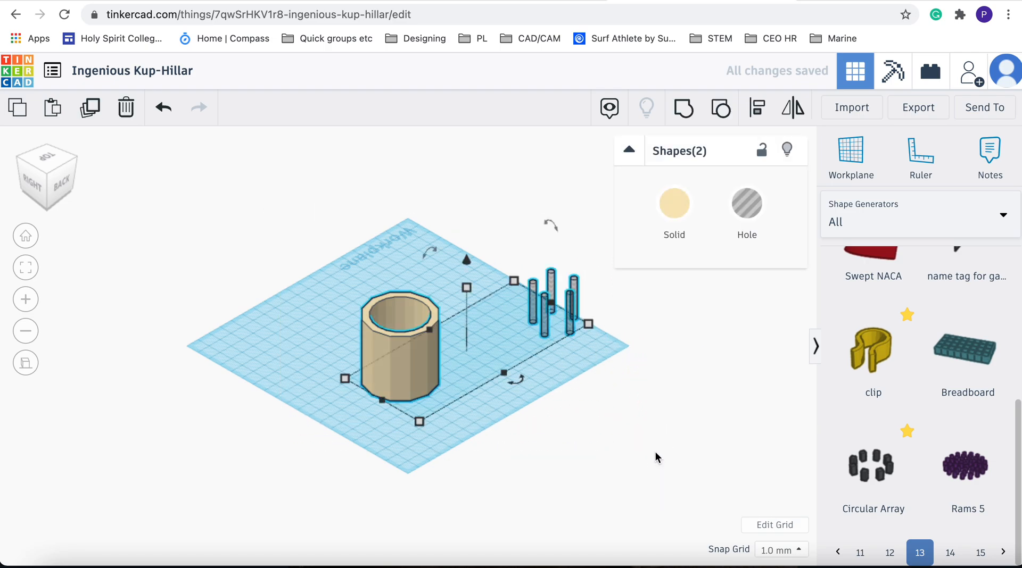
left_click(756, 107)
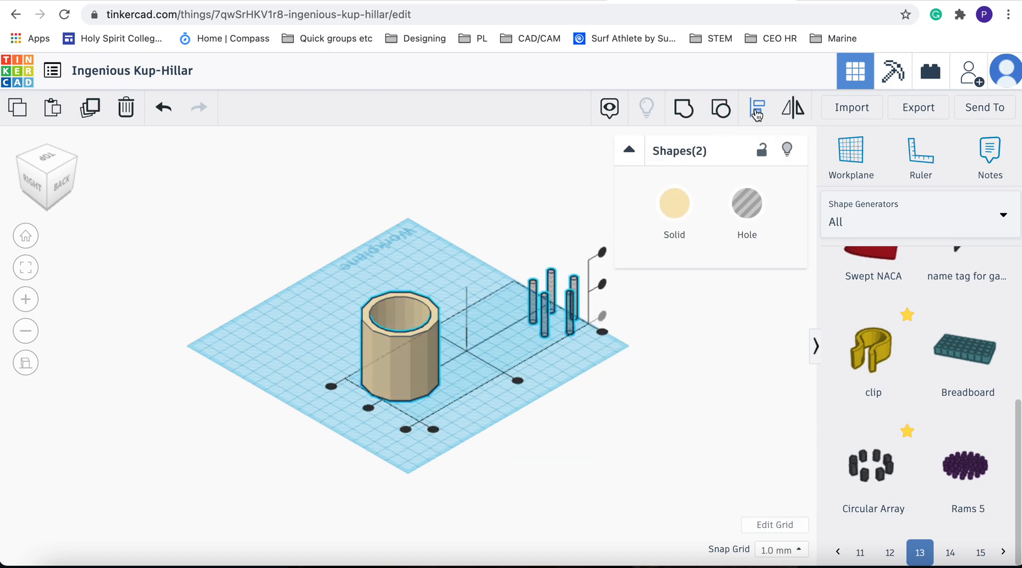
left_click(518, 381)
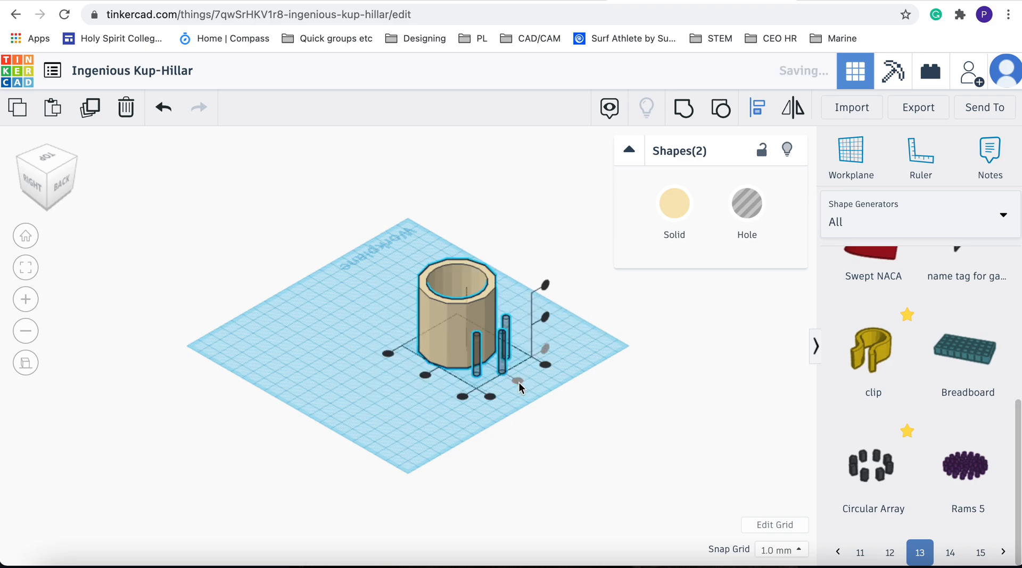
left_click(423, 376)
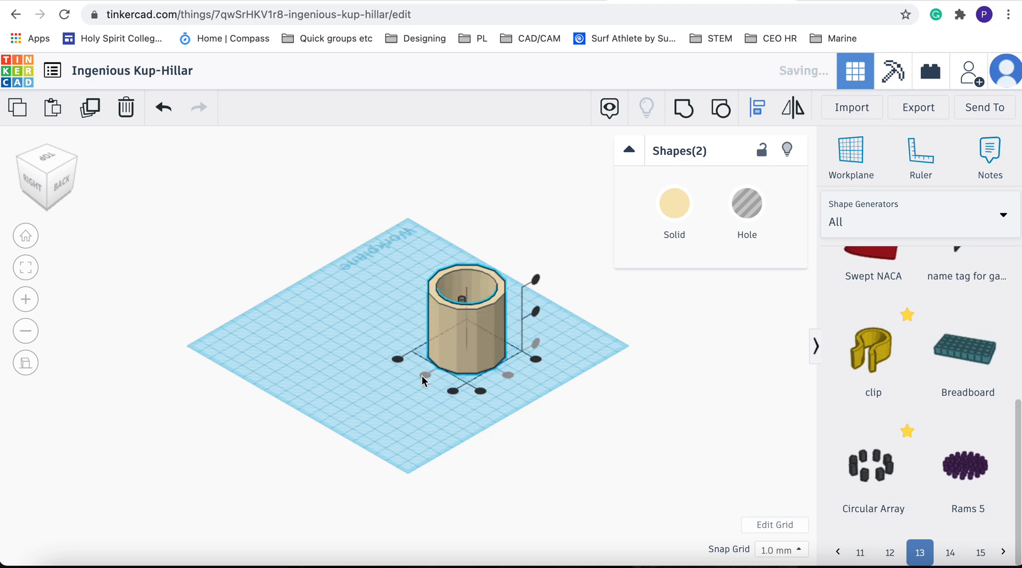
Group the hole array with the cup to cut the five small holes into it
left_click(53, 160)
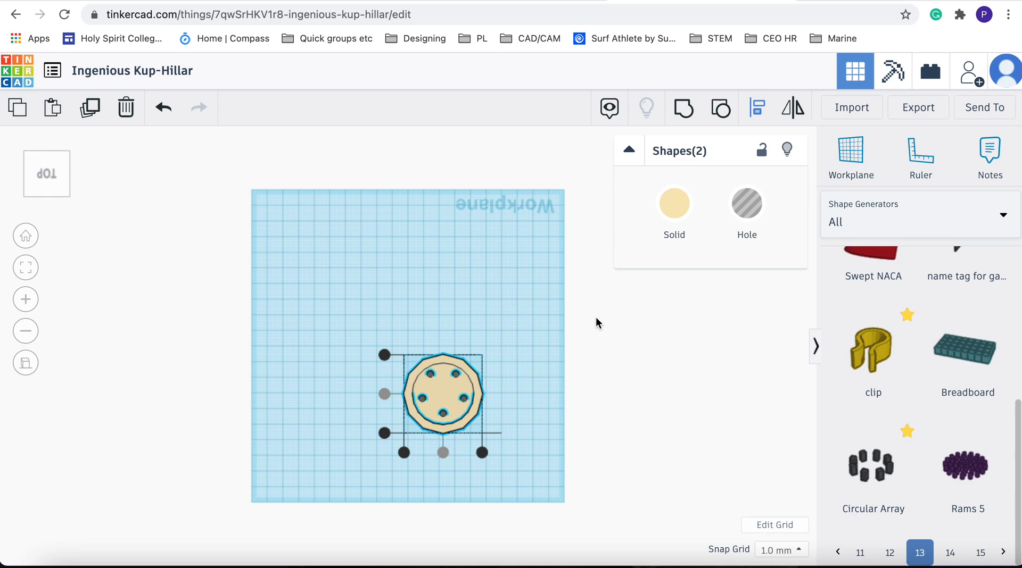
left_click(69, 151)
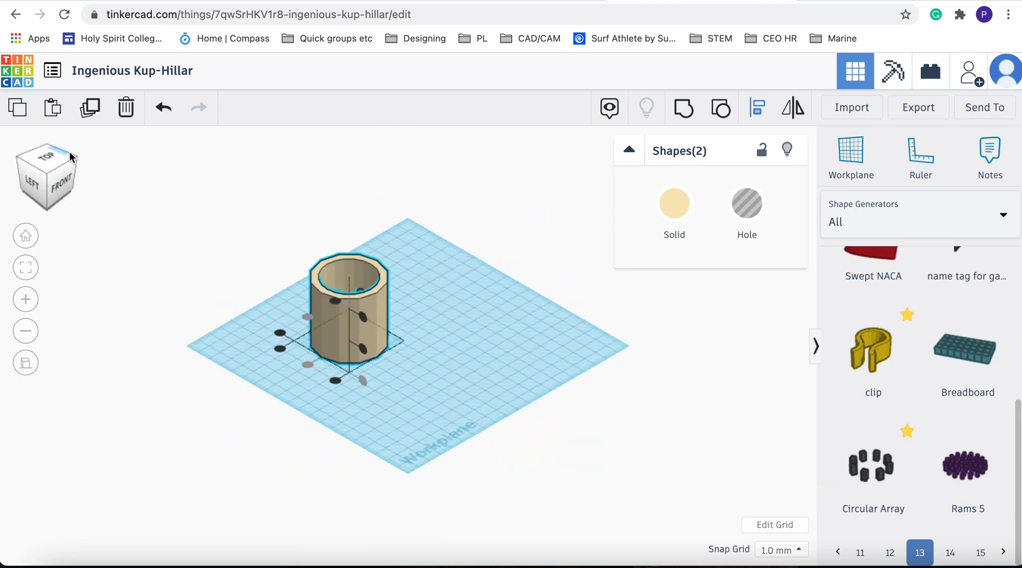
left_click(681, 118)
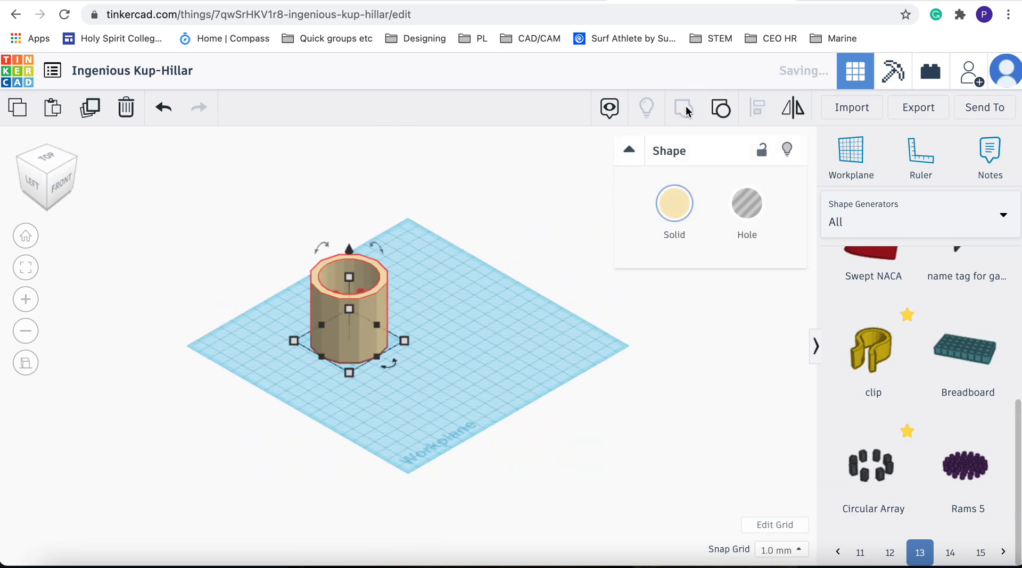
Export everything in the design as an .STL file for 3D printing
left_click(78, 160)
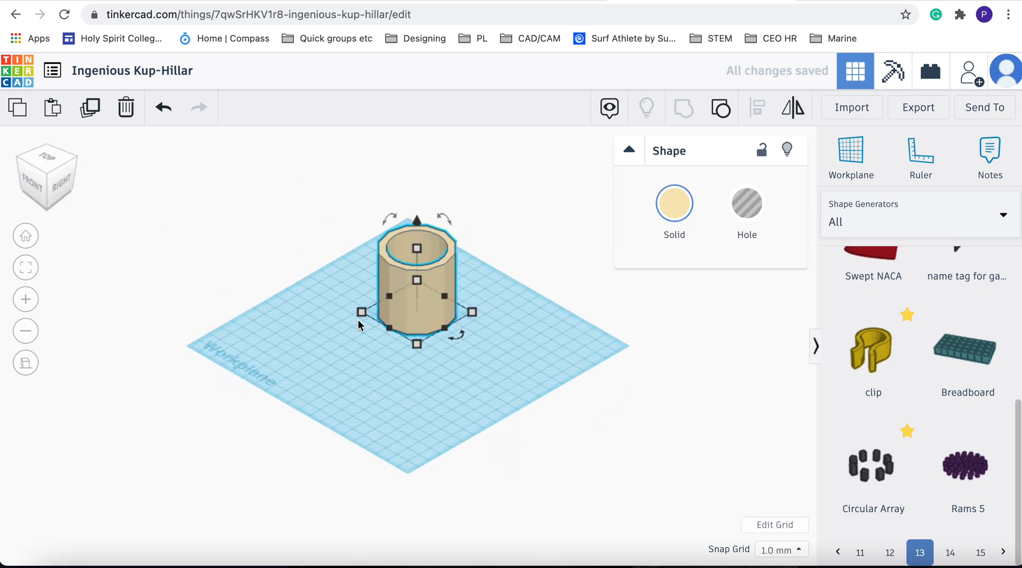
left_click(46, 159)
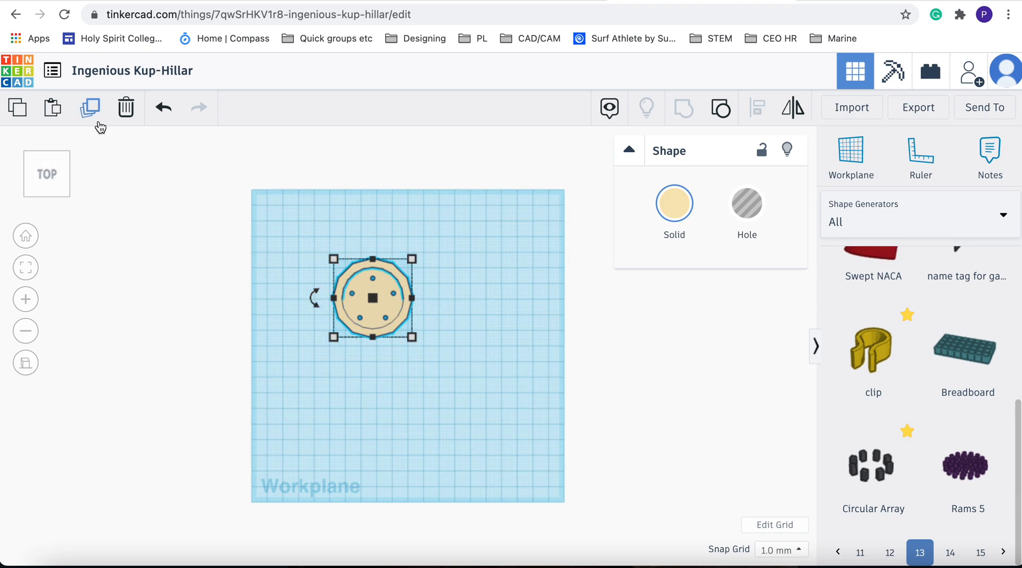
left_click(66, 155)
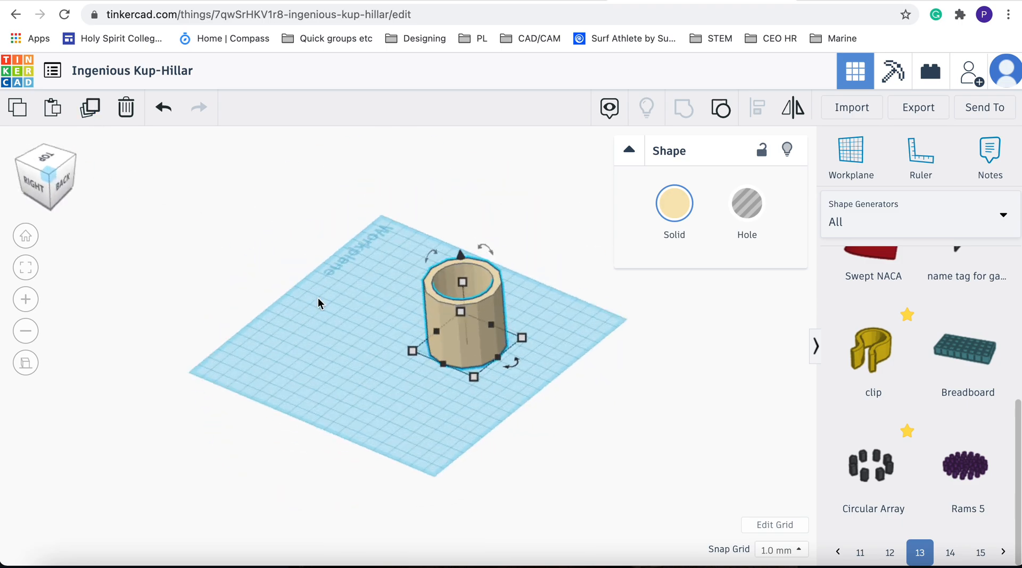
left_click(643, 364)
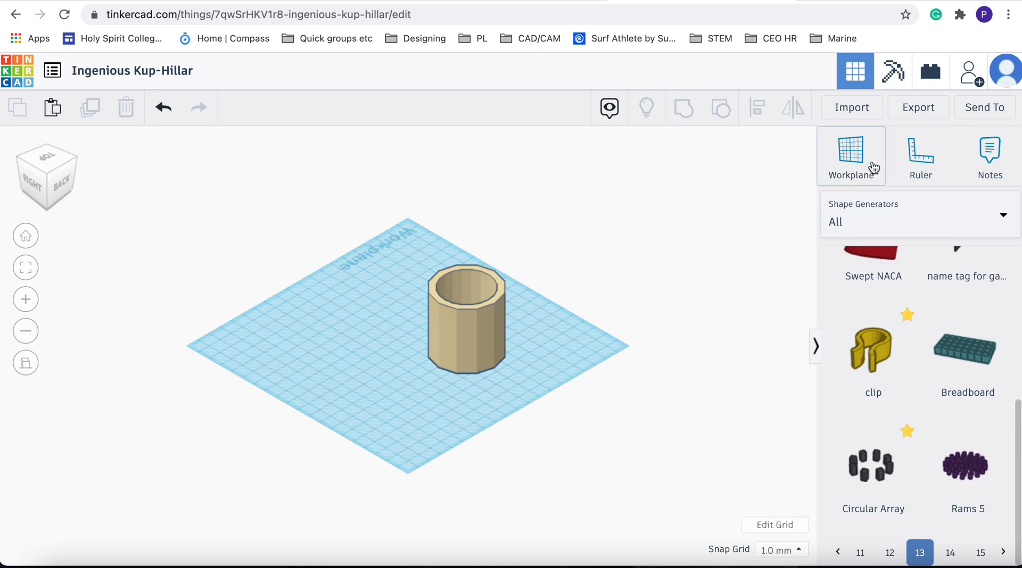
left_click(911, 112)
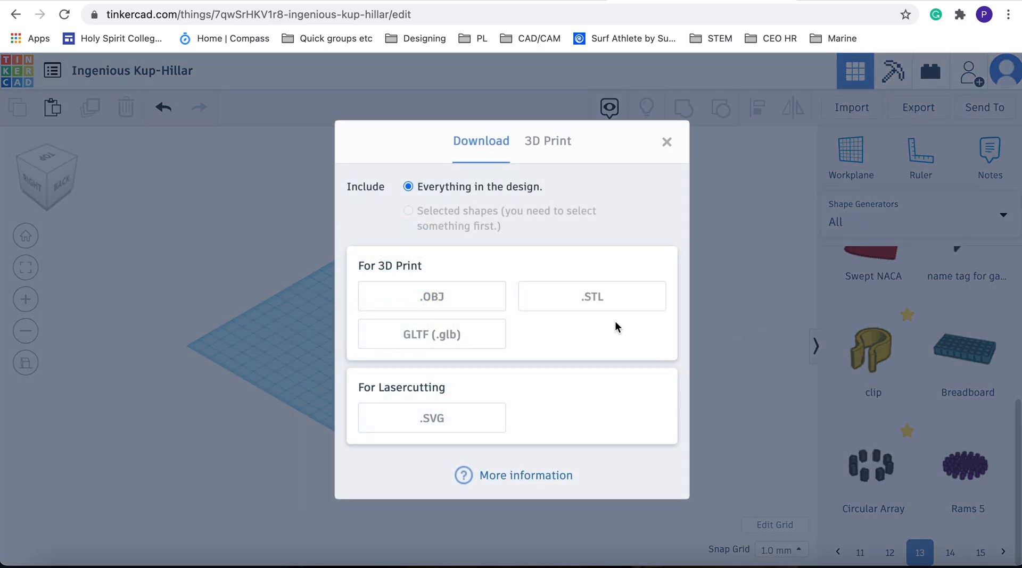
left_click(596, 307)
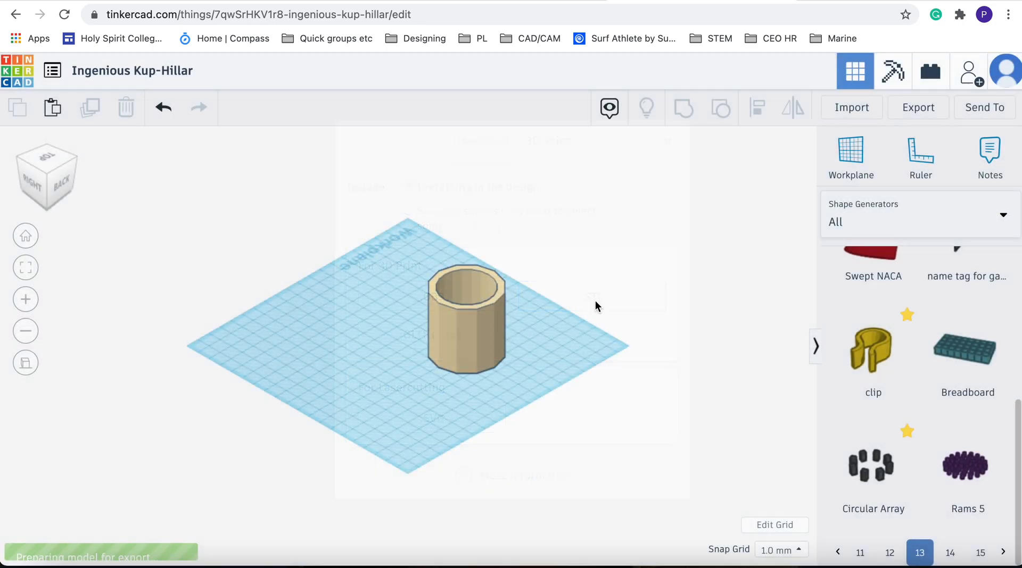